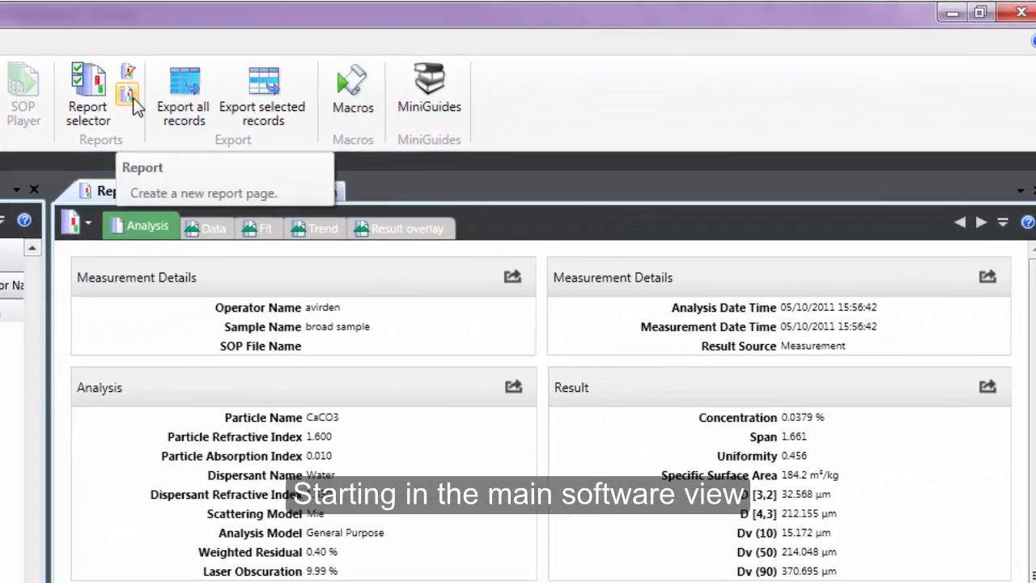
Step: Start a new blank report and select its default title to rename it 'Soil results'
left_click(129, 93)
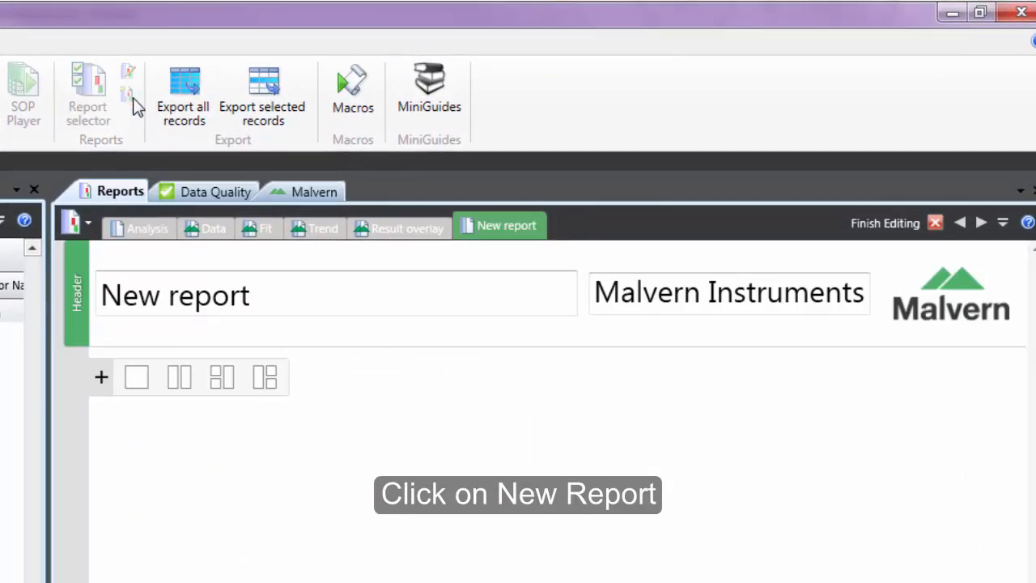
left_click_drag(251, 293, 55, 289)
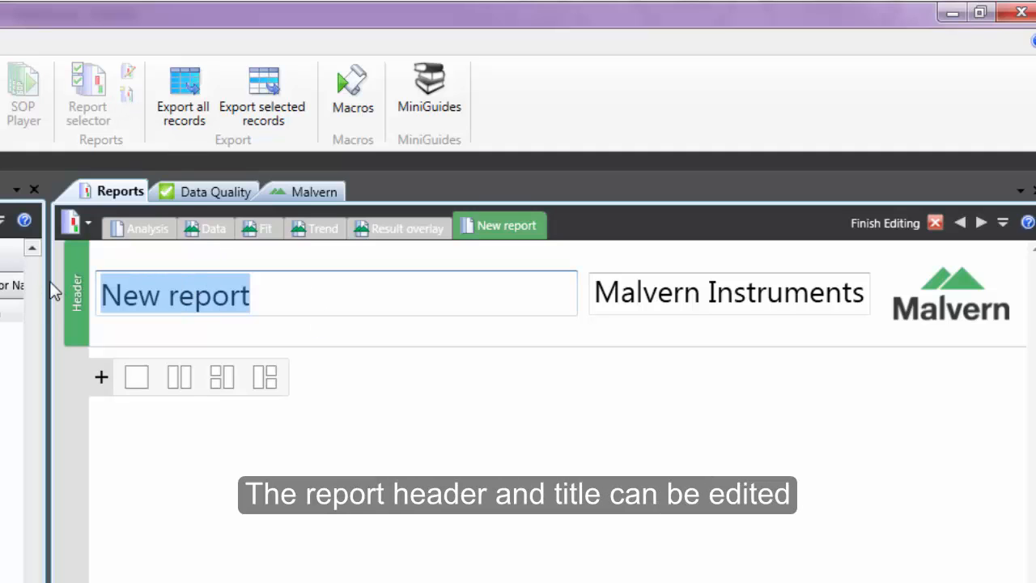
type("Soi")
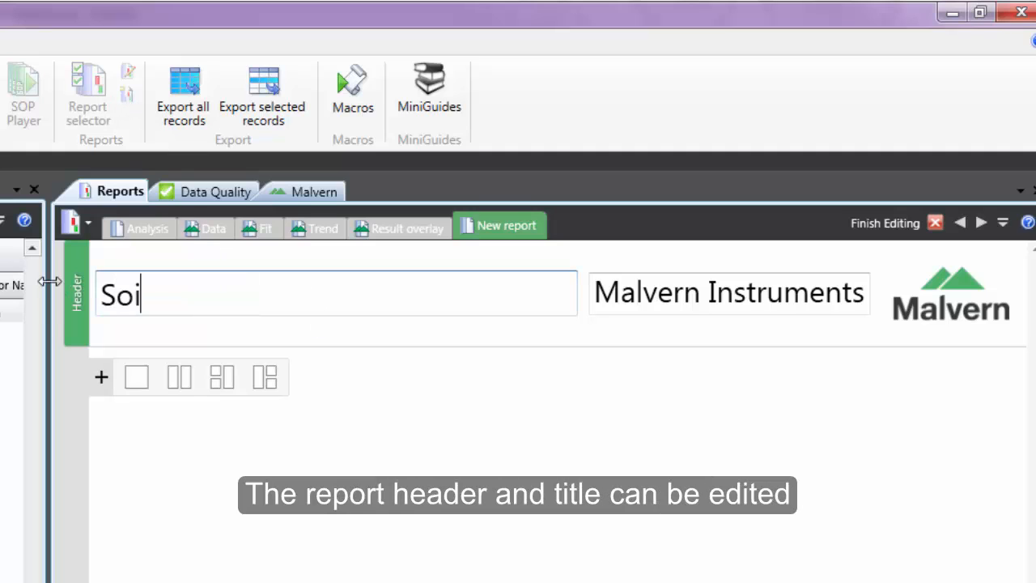
type("l resu")
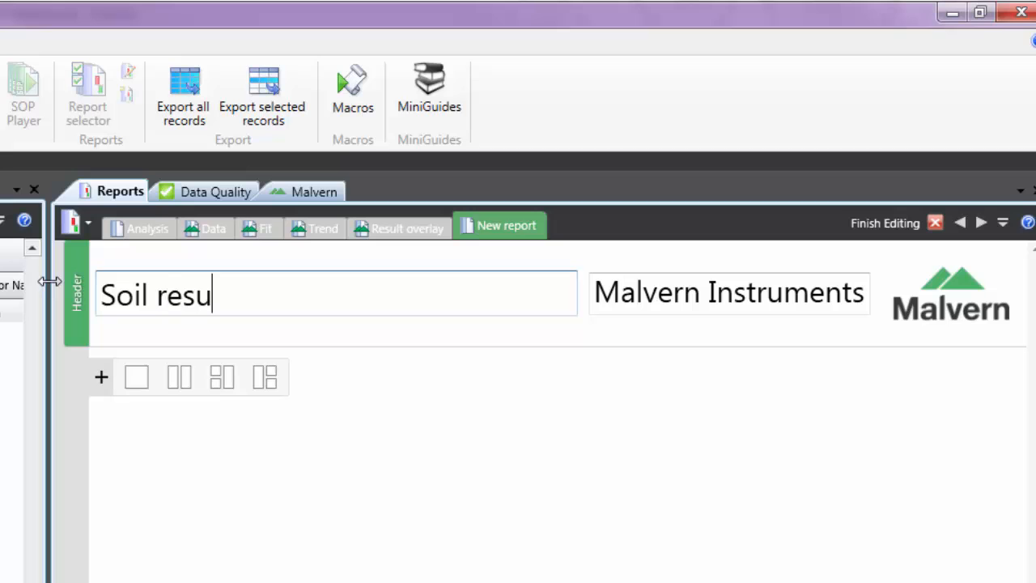
type("lts")
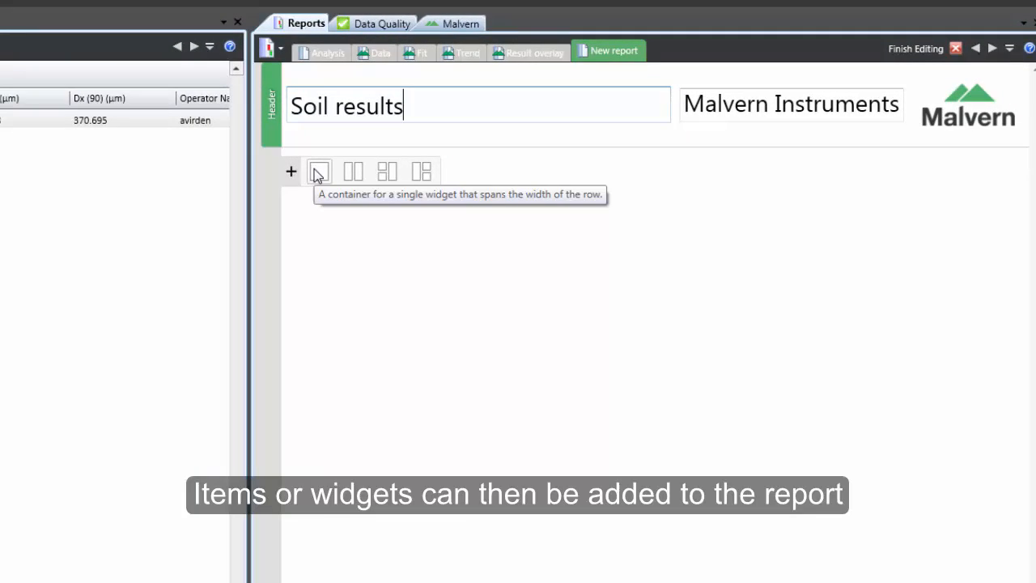
Step: Add a full-width row holding the particle size histogram and reduce its height
left_click(318, 172)
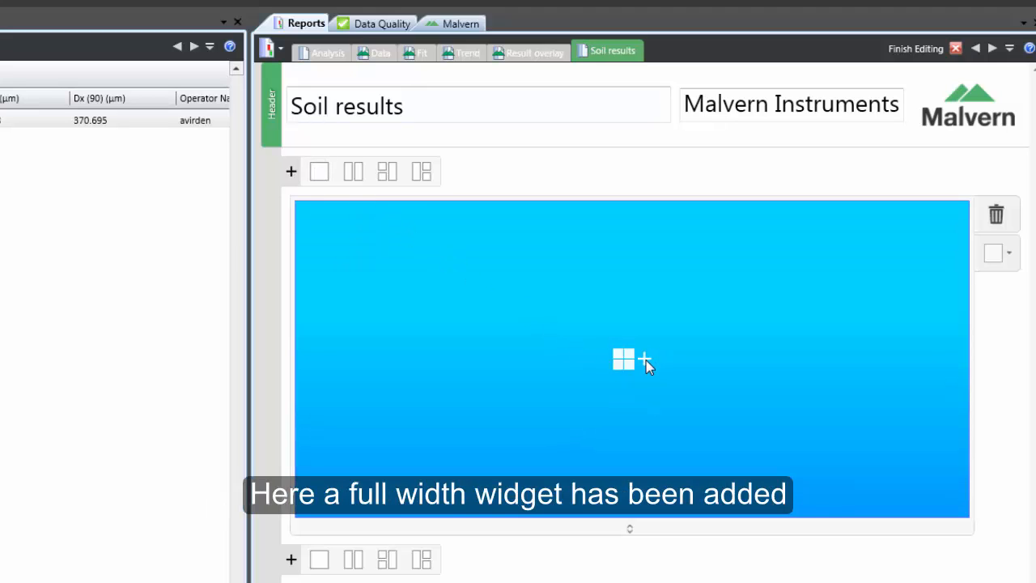
left_click(646, 361)
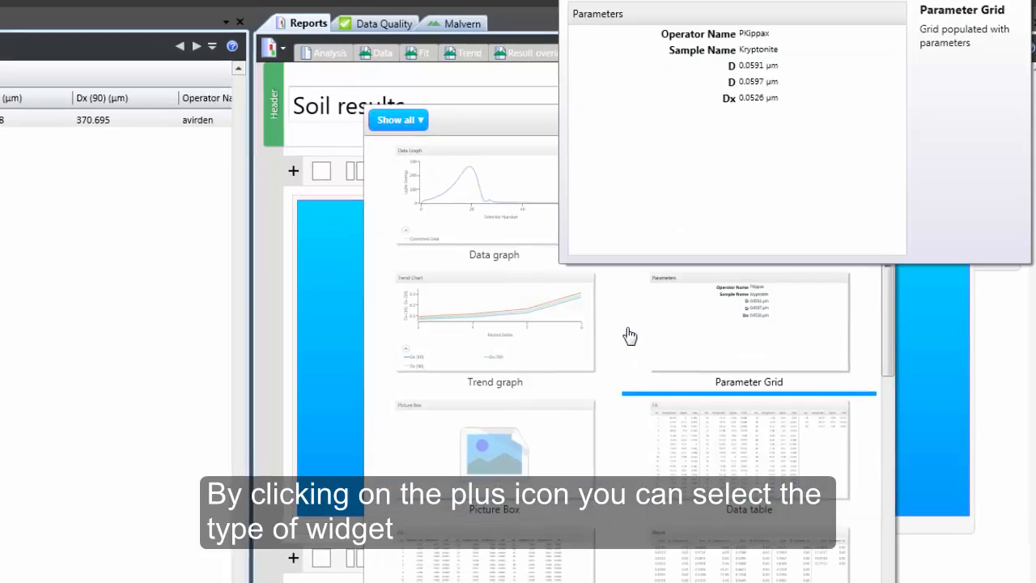
mouse_move(774, 182)
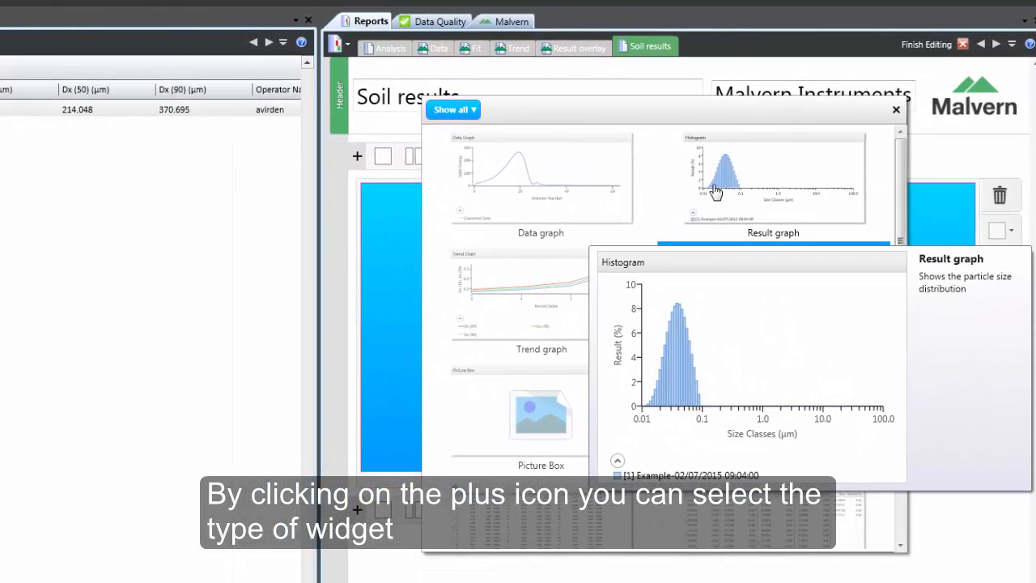
left_click(716, 190)
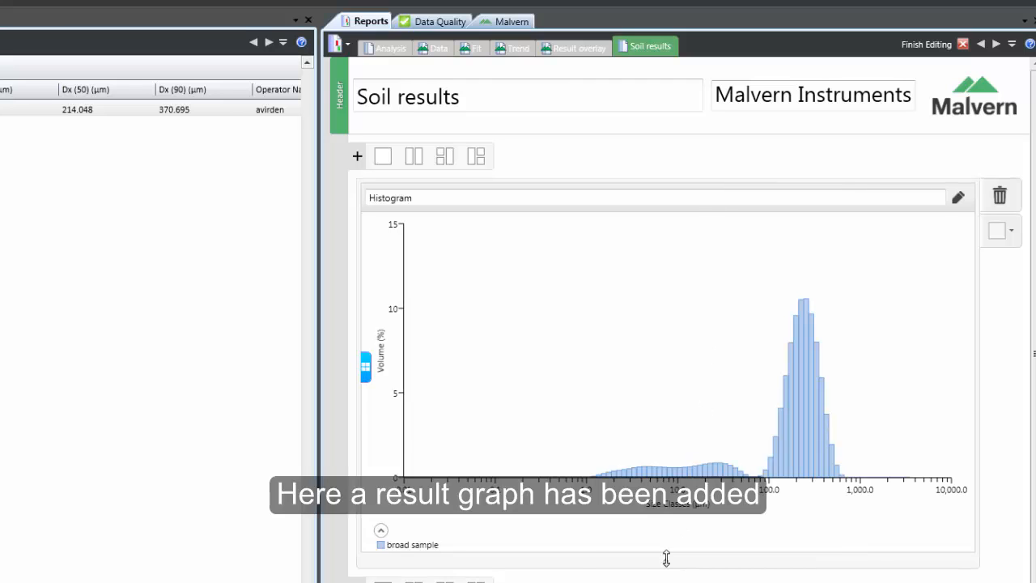
left_click_drag(666, 559, 666, 503)
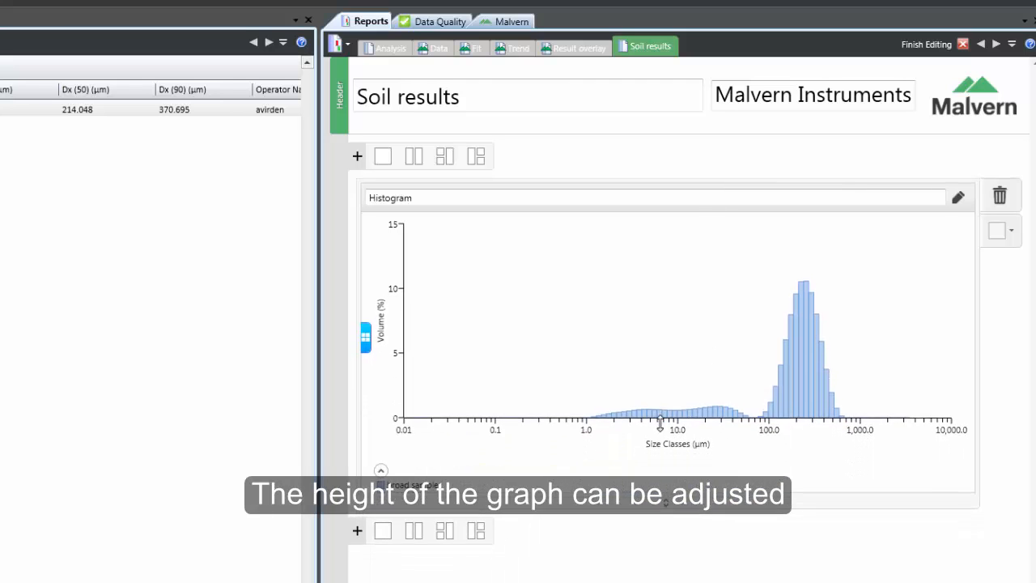
left_click_drag(661, 424, 660, 397)
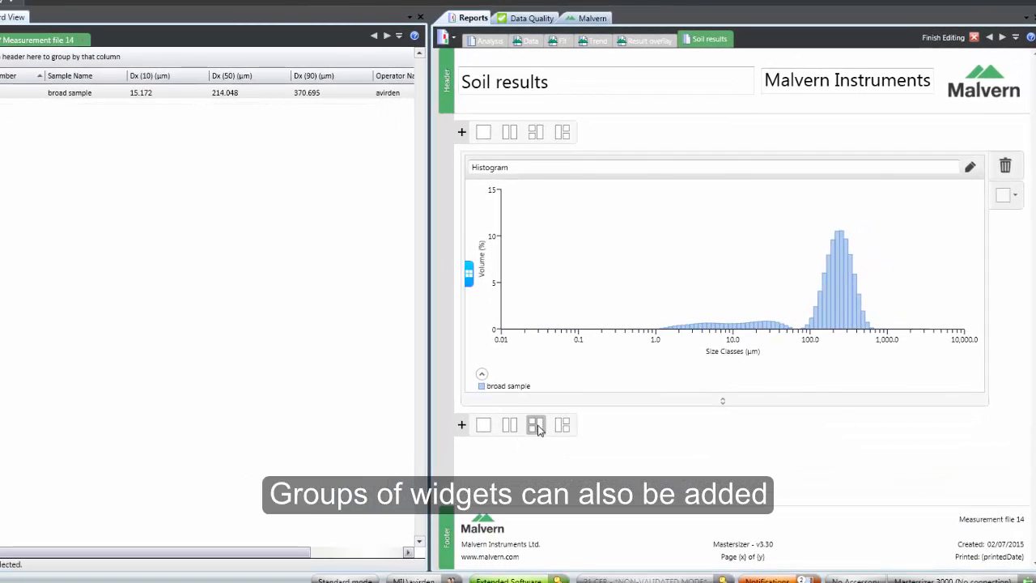
Step: Add a three-slot group and insert a Table output calculation widget in its first slot
left_click(476, 504)
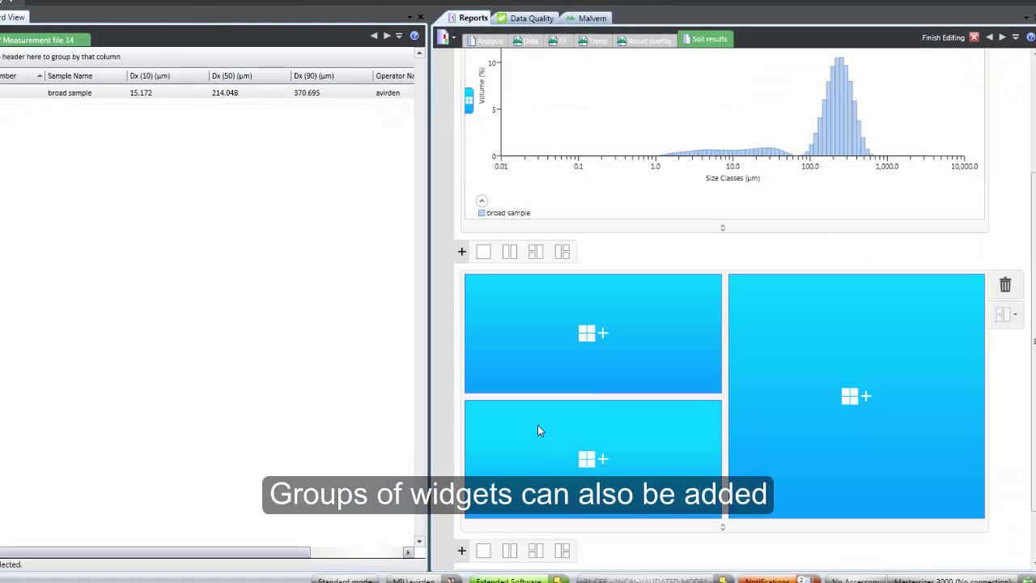
left_click(606, 335)
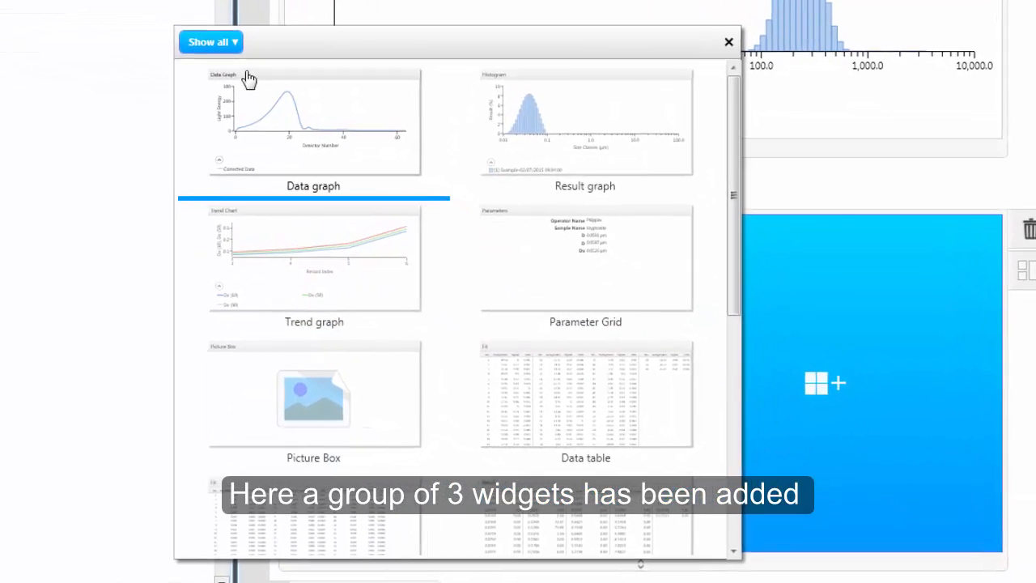
left_click(200, 28)
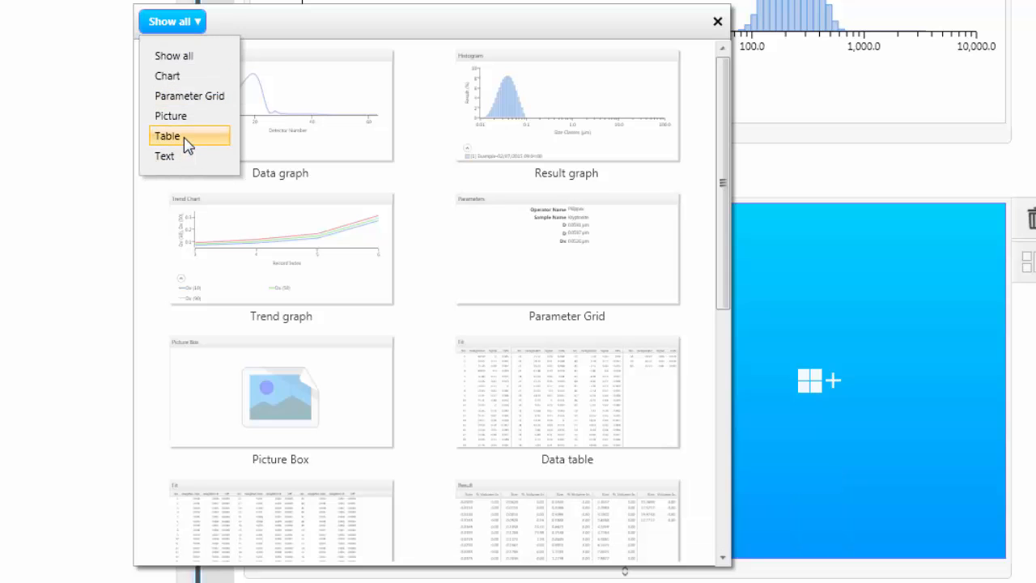
left_click(185, 141)
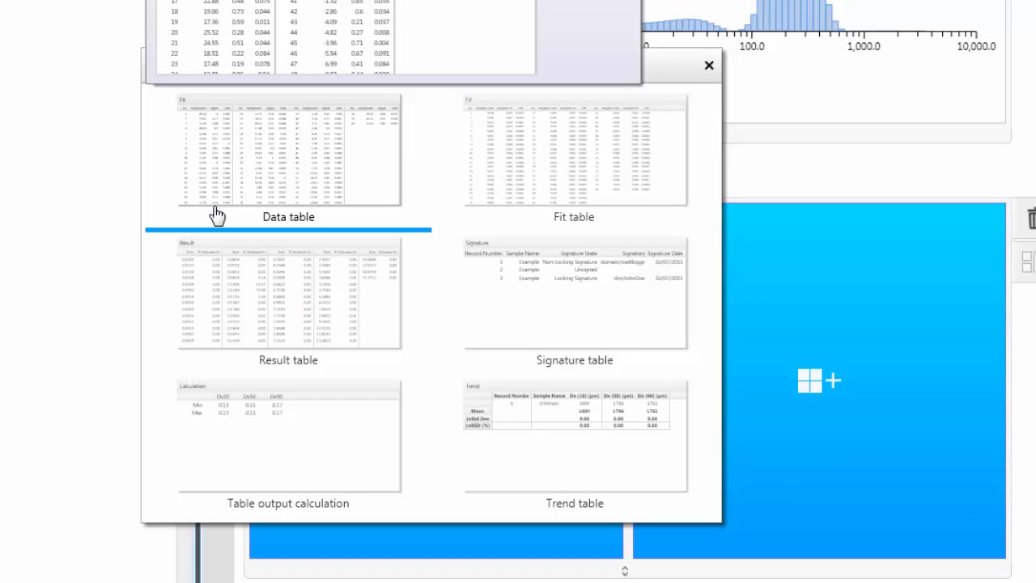
left_click(269, 437)
double_click(270, 456)
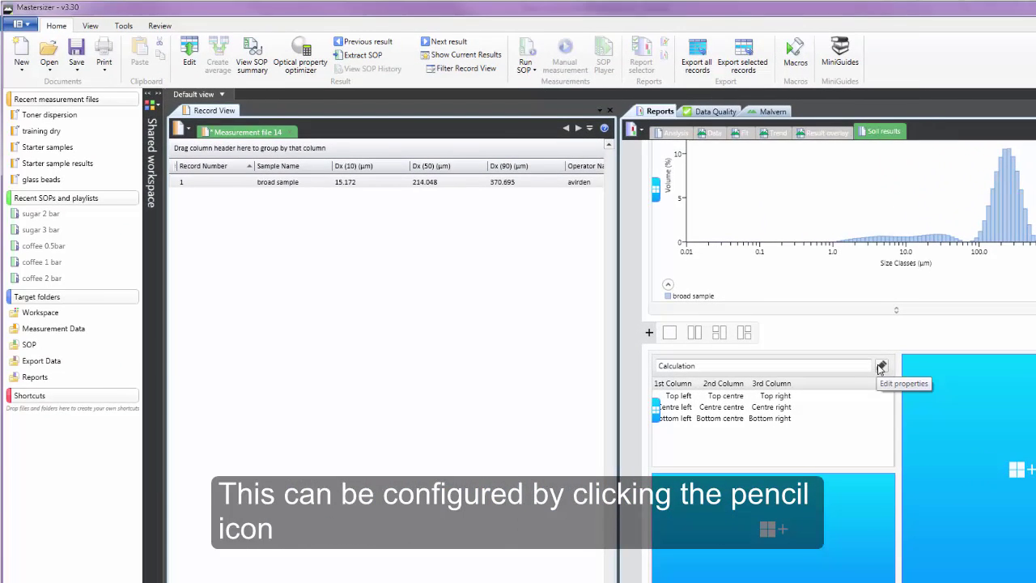
Step: Load the Soil classification.mcal file from disk into the table widget's calculation
left_click(881, 368)
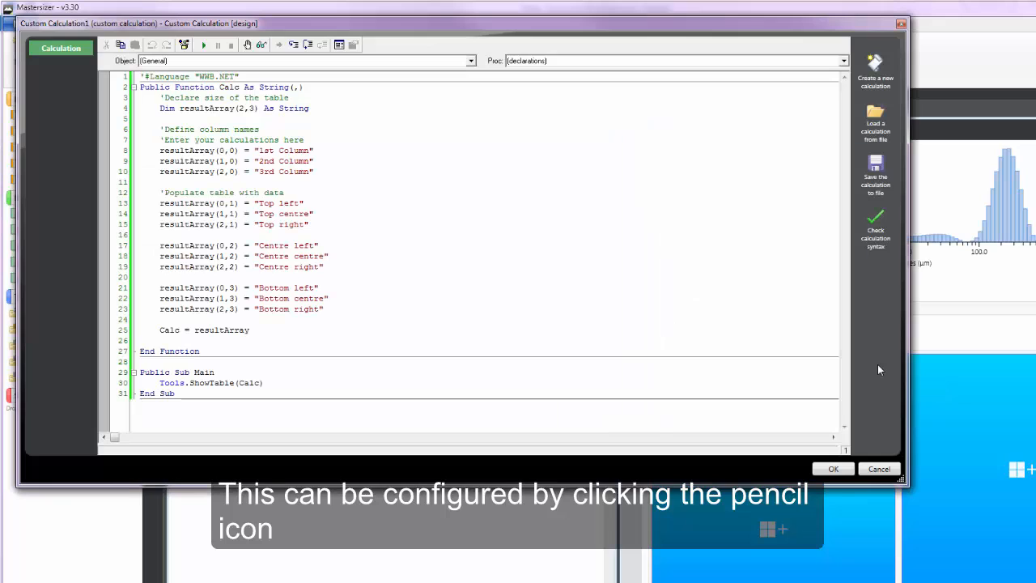
left_click(874, 113)
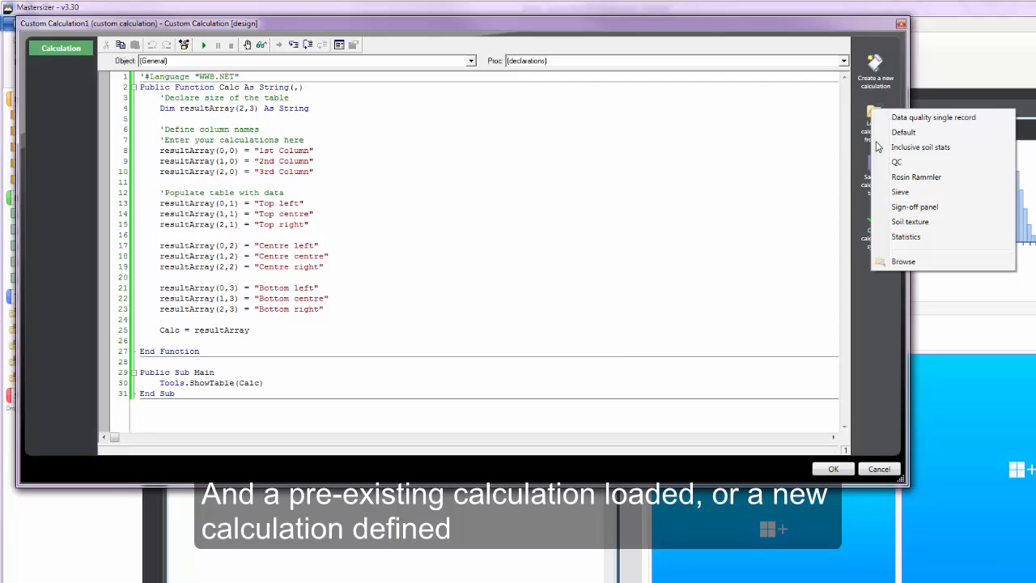
left_click(913, 261)
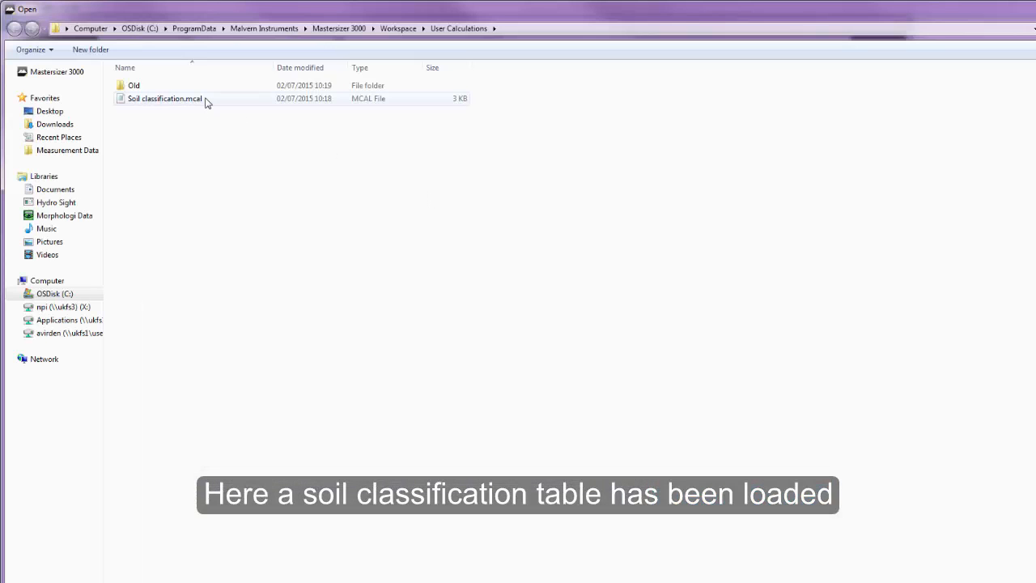
double_click(164, 98)
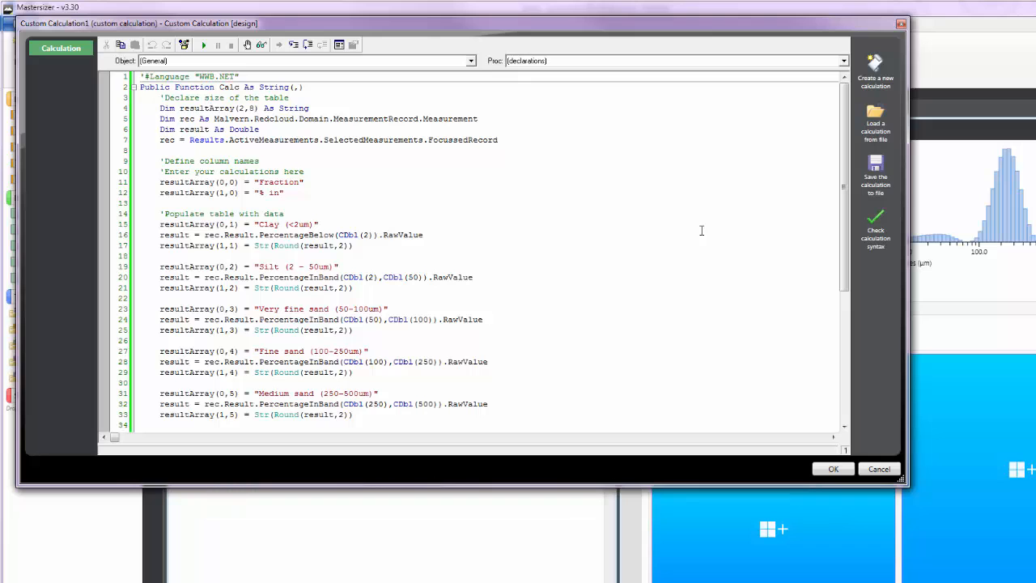
left_click_drag(845, 197, 845, 364)
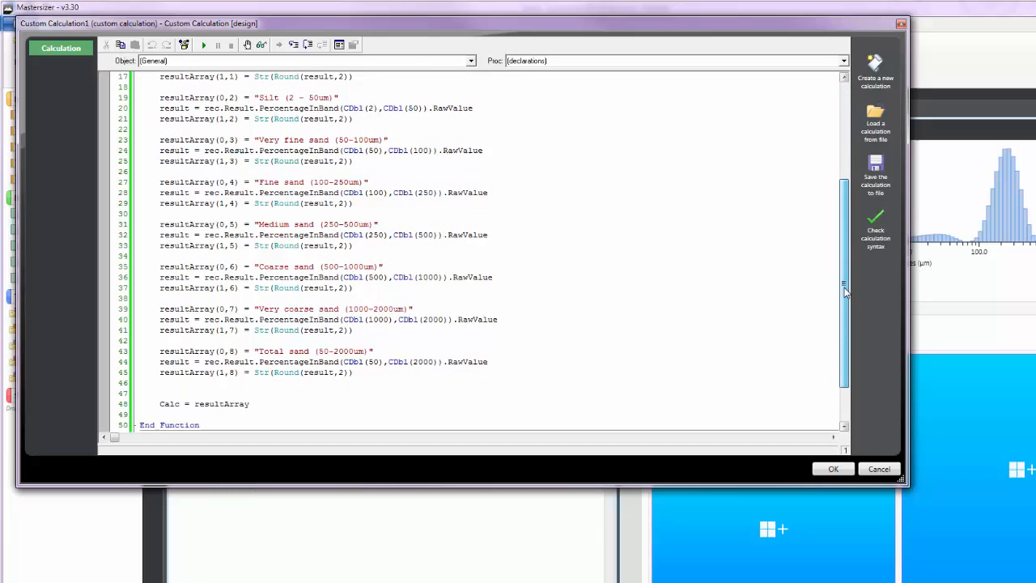
Step: Apply the Soil classification table, make it taller, and insert a Text output calculation below it
left_click(833, 469)
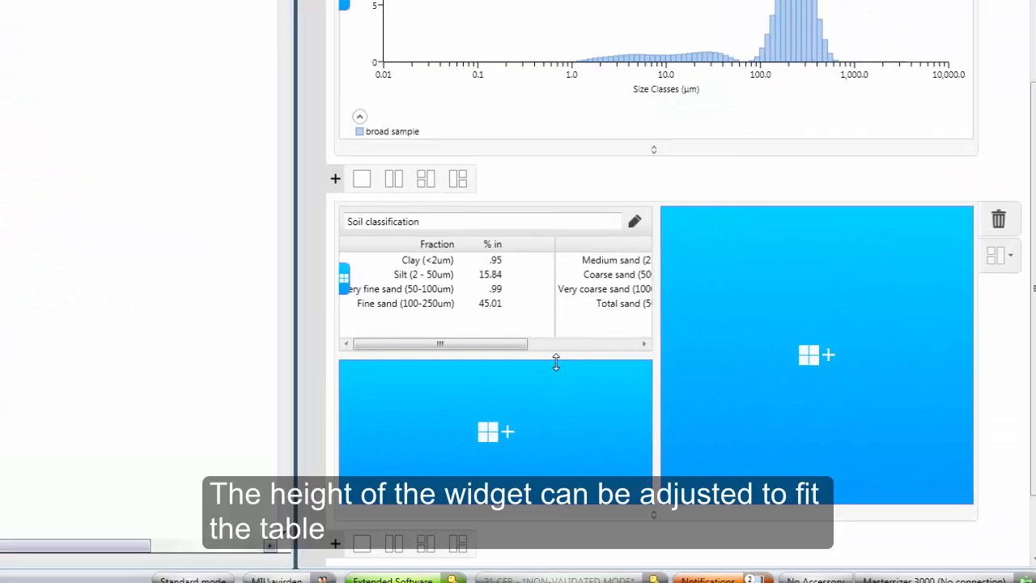
left_click_drag(556, 356, 556, 399)
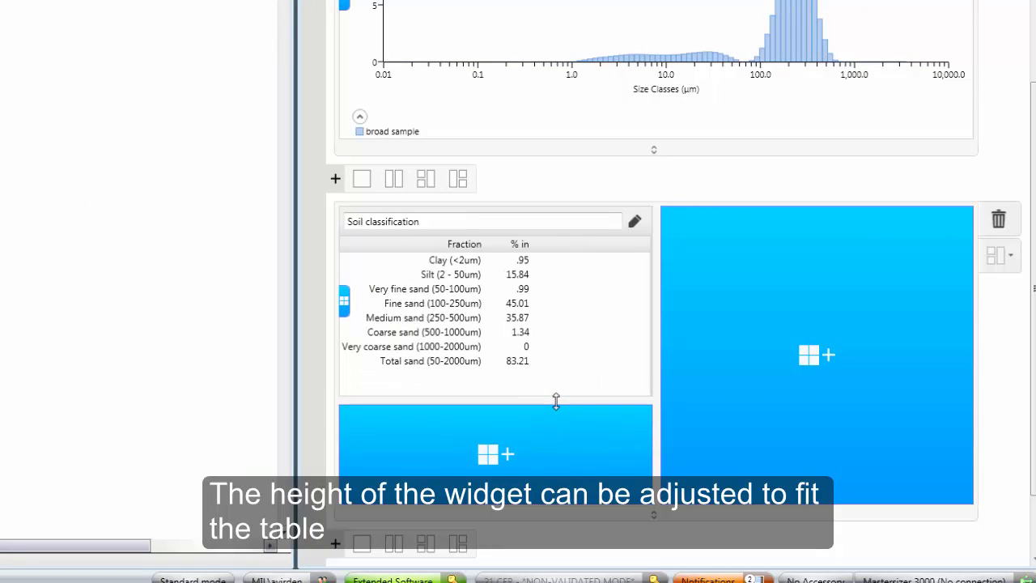
left_click(502, 455)
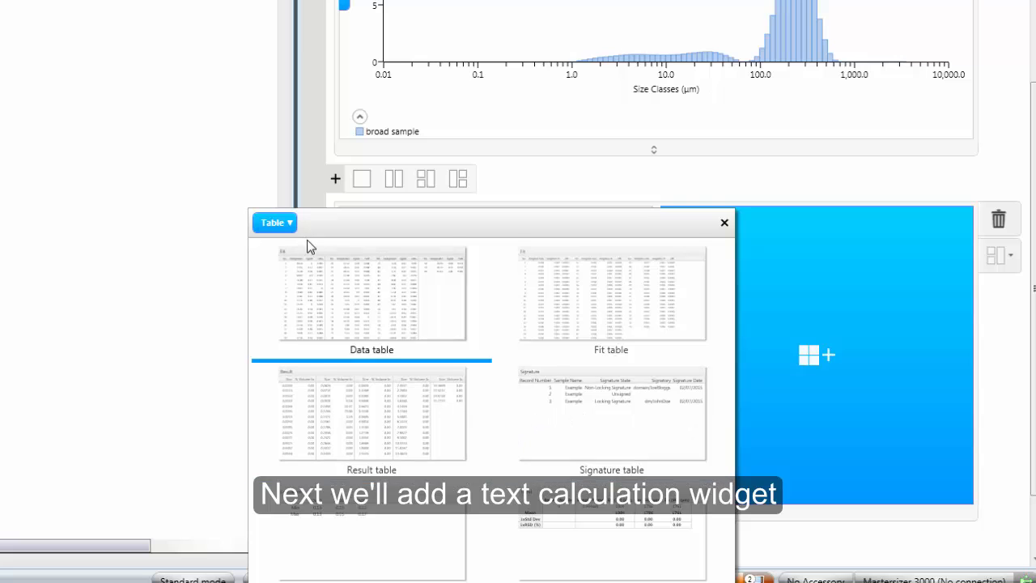
left_click(290, 222)
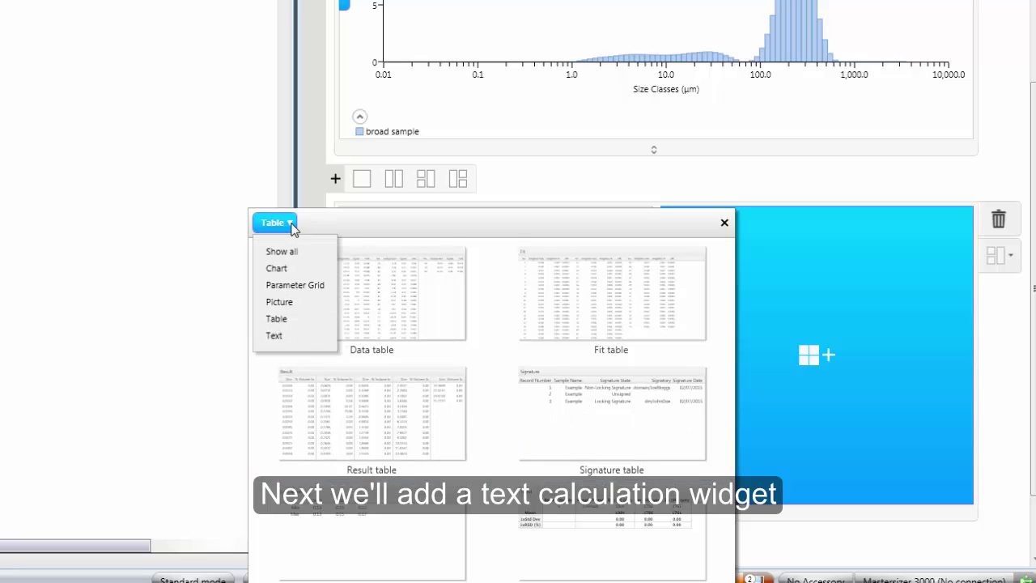
left_click(275, 335)
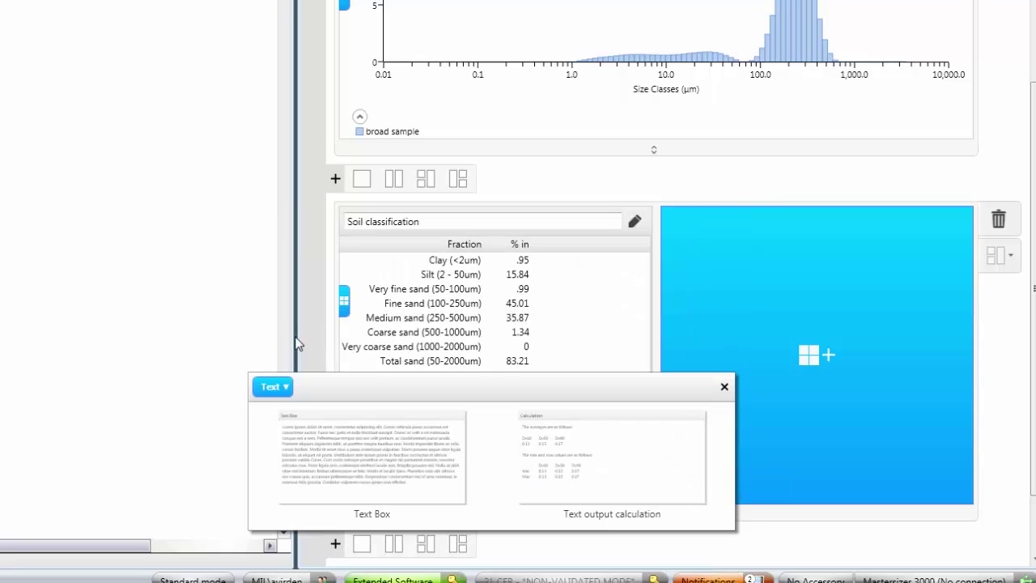
left_click(600, 486)
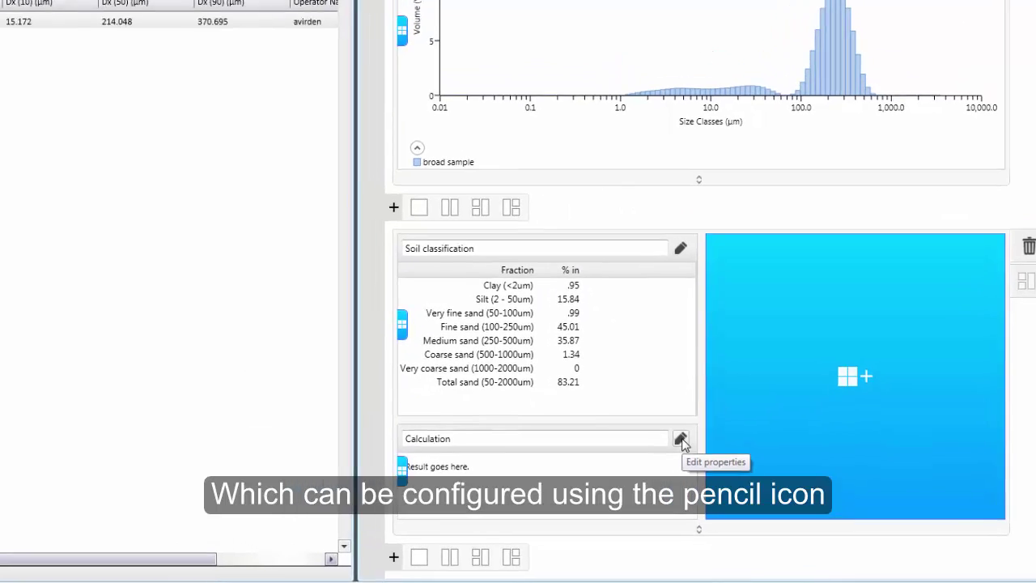
Step: Load the installed Soil texture calculation into the text widget and apply it, showing loamy sand
left_click(634, 420)
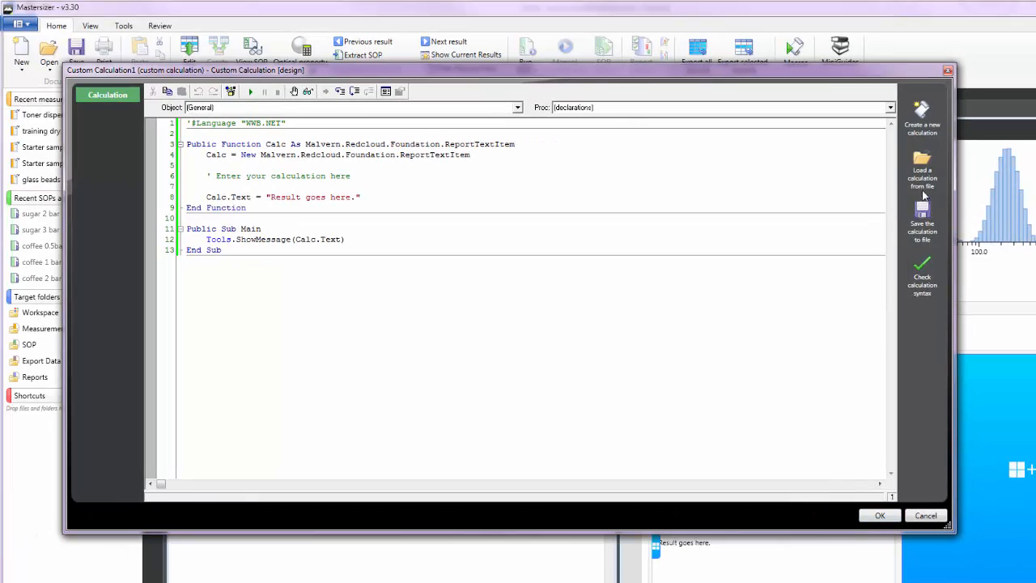
left_click(924, 187)
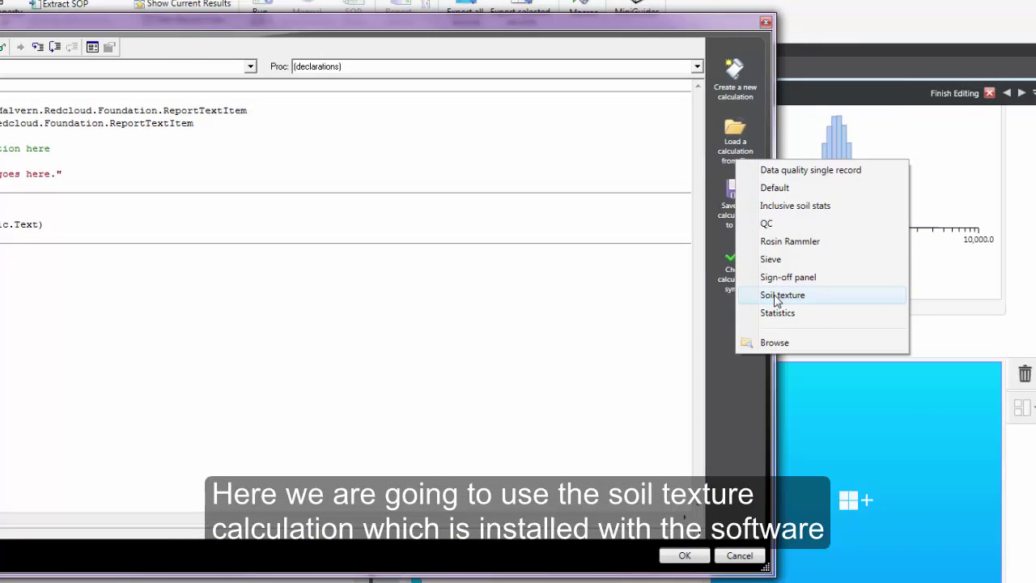
left_click(777, 297)
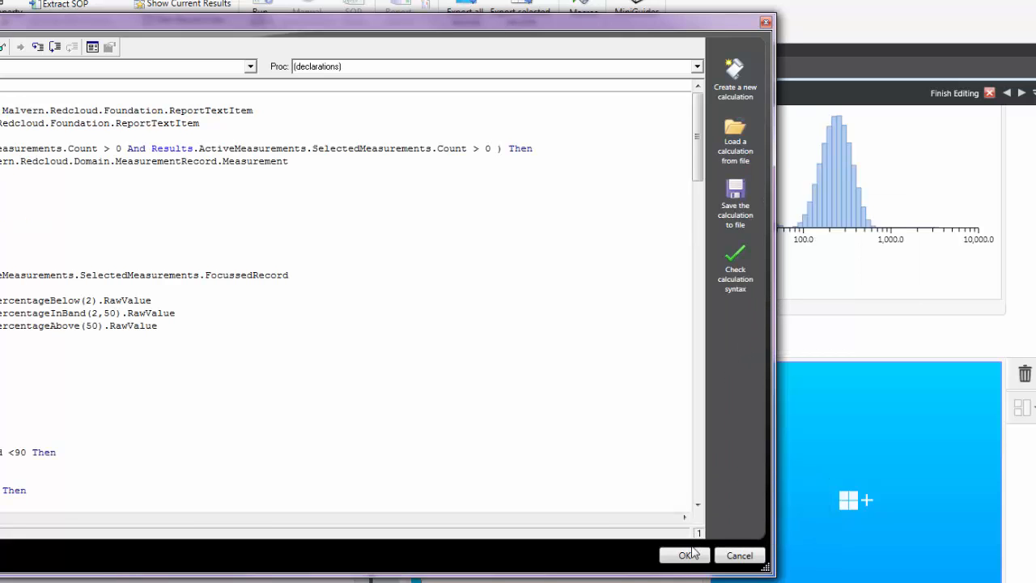
left_click(684, 555)
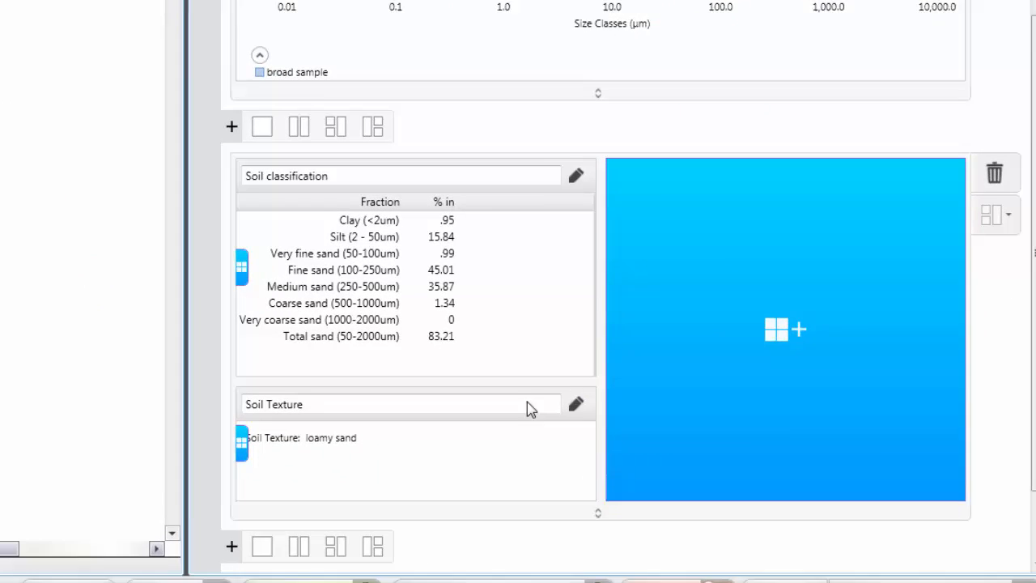
Step: Shorten the Soil Texture widget and insert a Picture Box into the empty third slot
left_click_drag(433, 502, 433, 488)
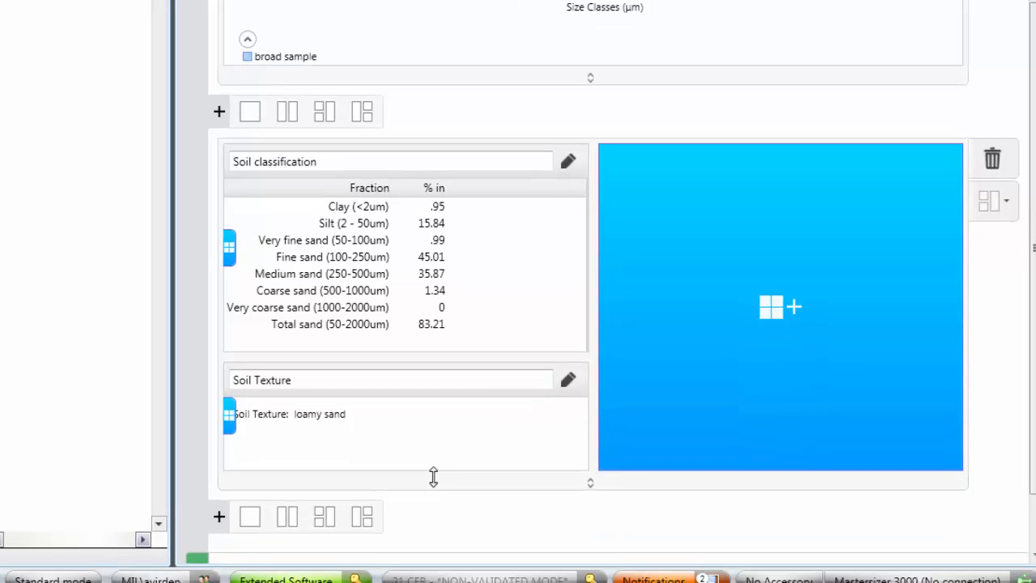
left_click(797, 314)
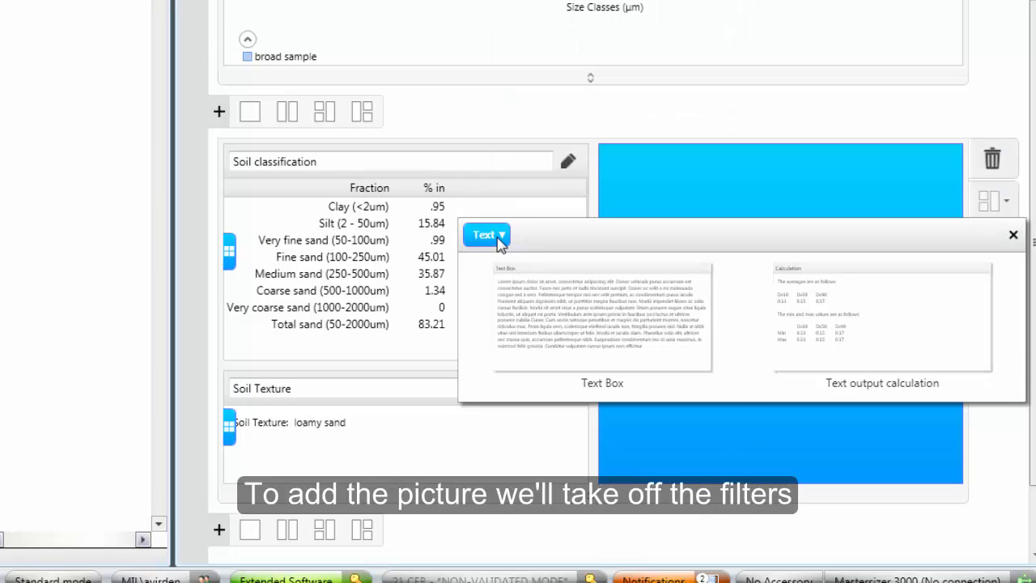
left_click(500, 239)
left_click(504, 269)
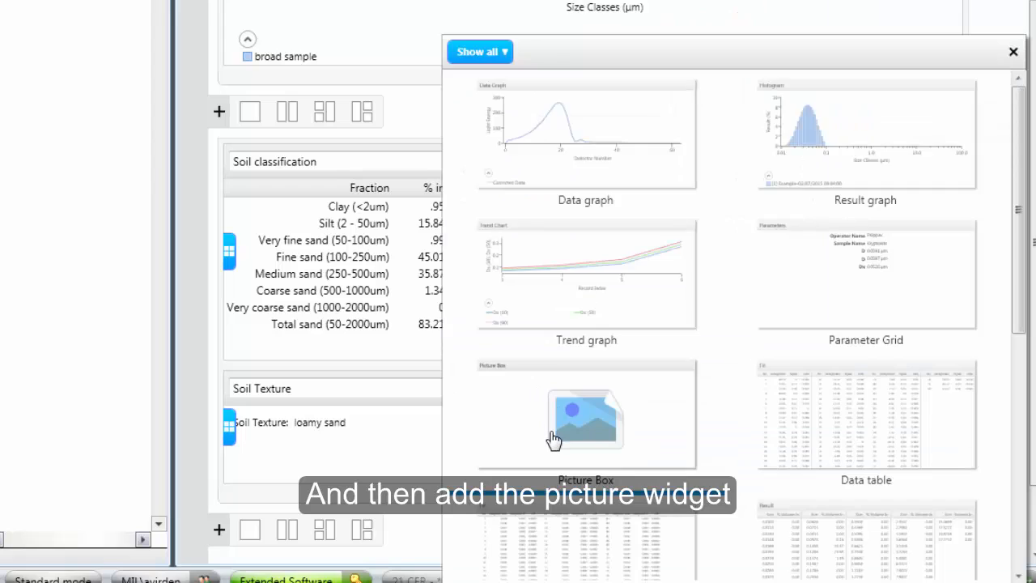
left_click(554, 437)
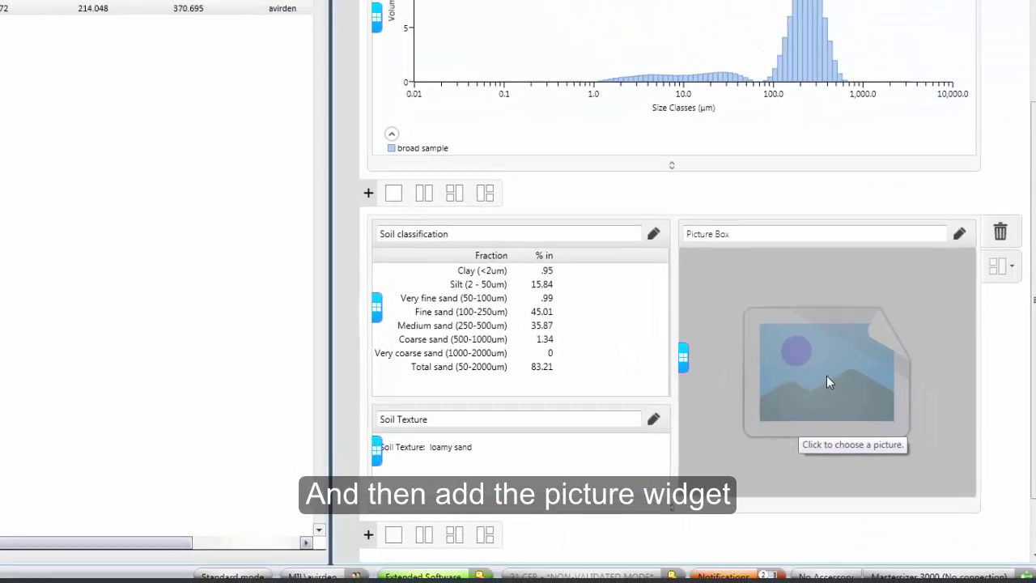
left_click(827, 376)
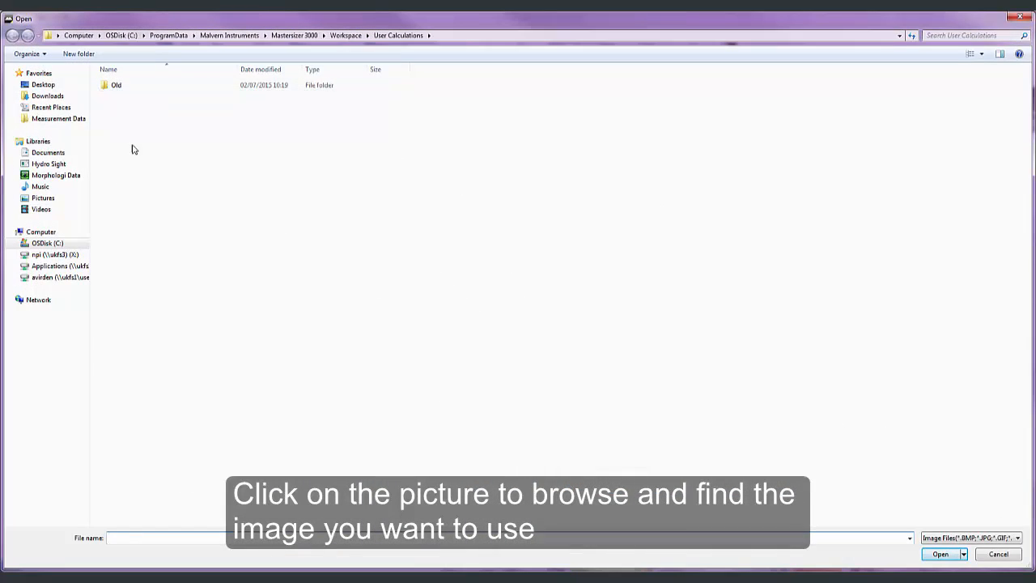
Step: Load soil texture triangle.JPG from Workspace > Measurement Data into the picture box
left_click(294, 35)
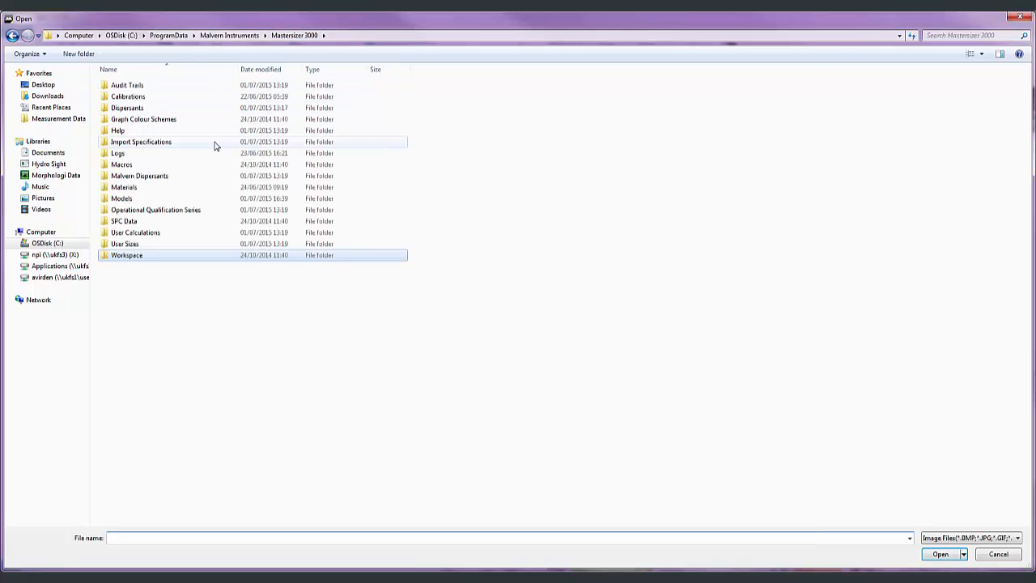
double_click(178, 256)
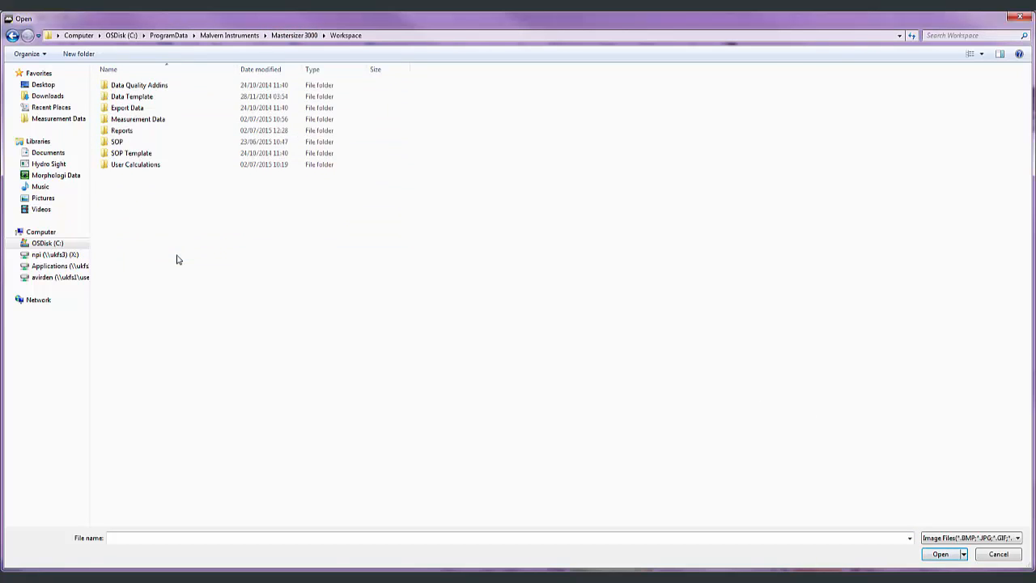
double_click(172, 121)
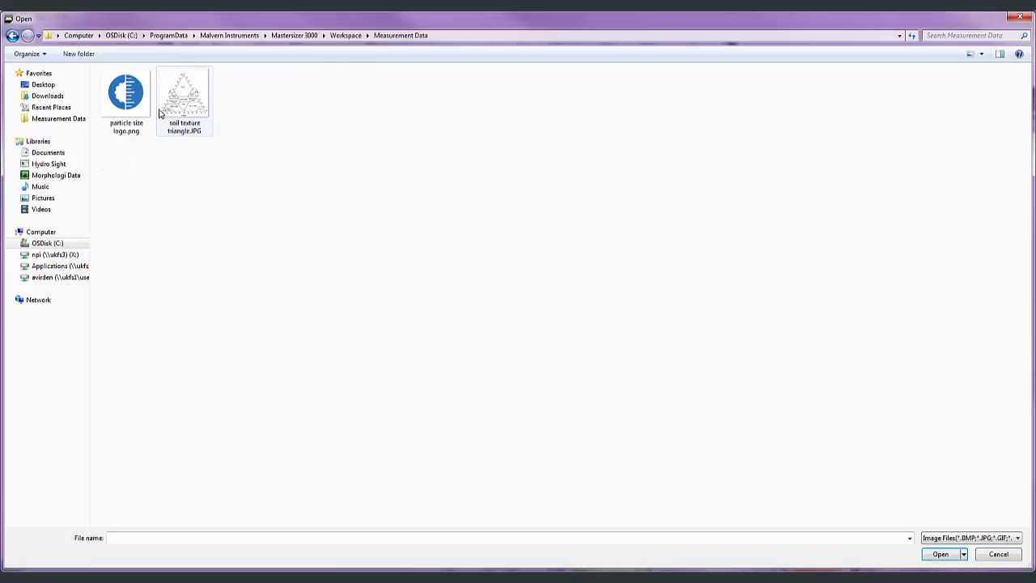
left_click(187, 115)
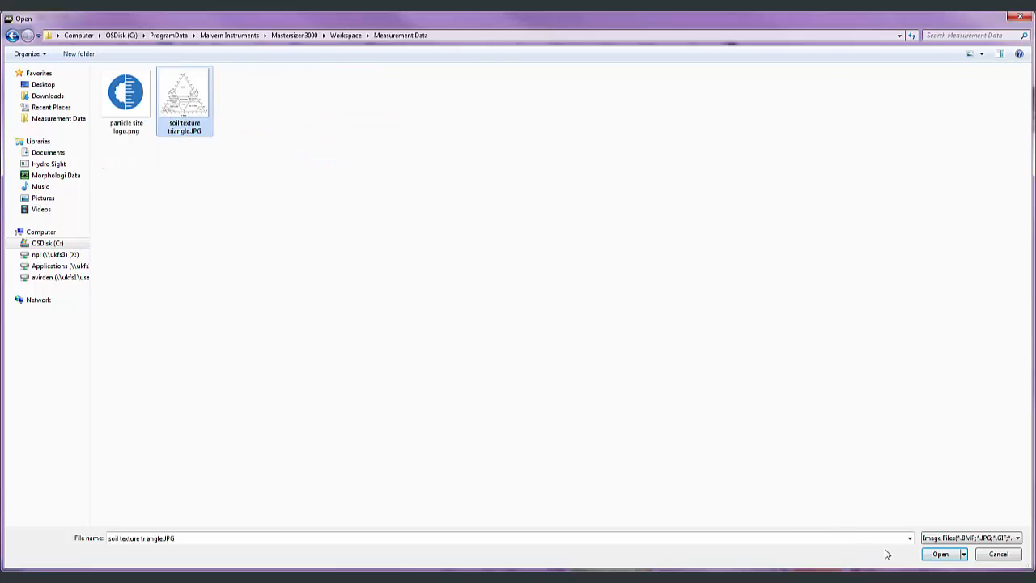
left_click(939, 553)
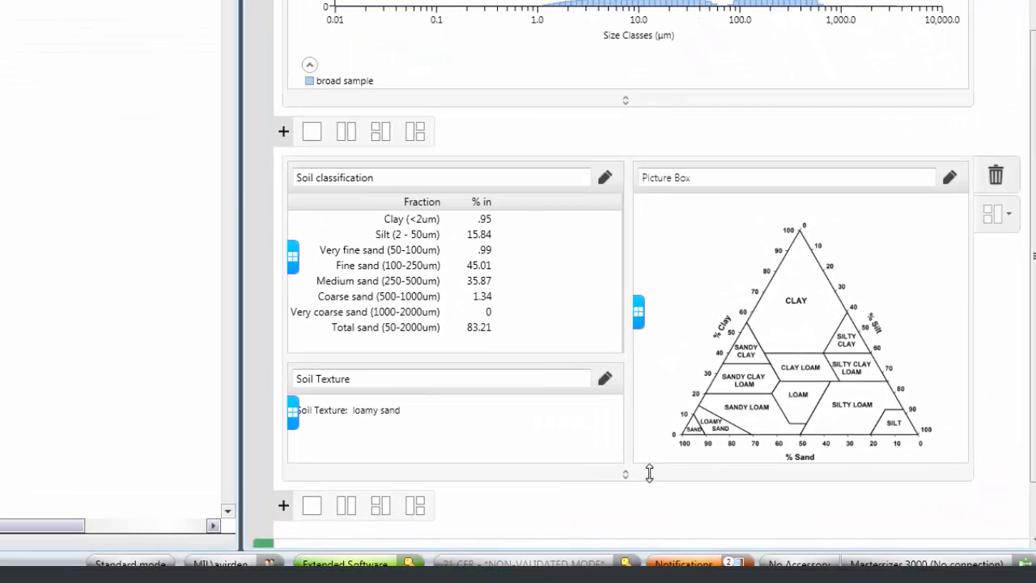
Step: Shorten the soil panels row and add a new single-panel row beneath it
left_click_drag(648, 474, 638, 464)
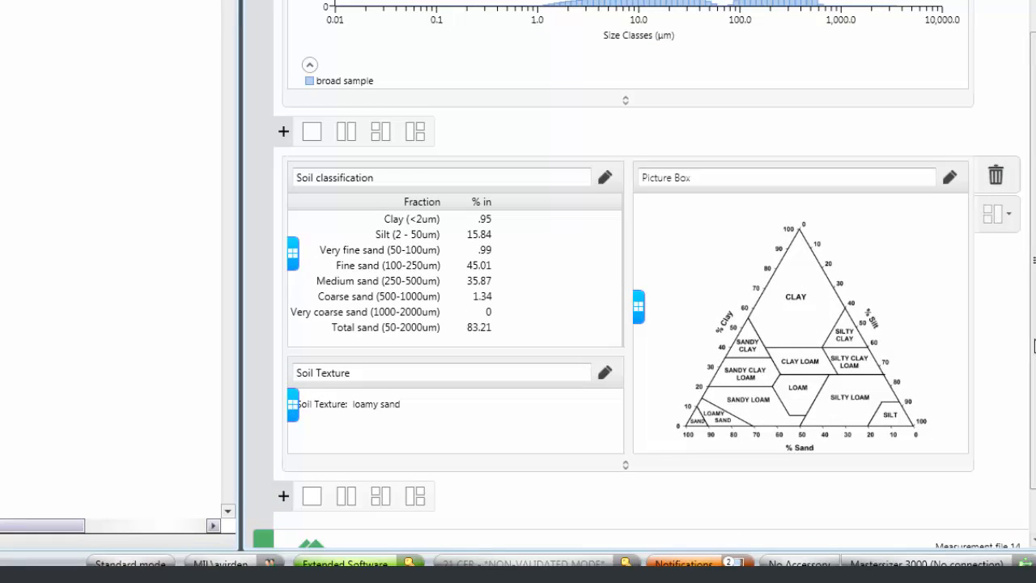
scroll(809, 346, "down", 2)
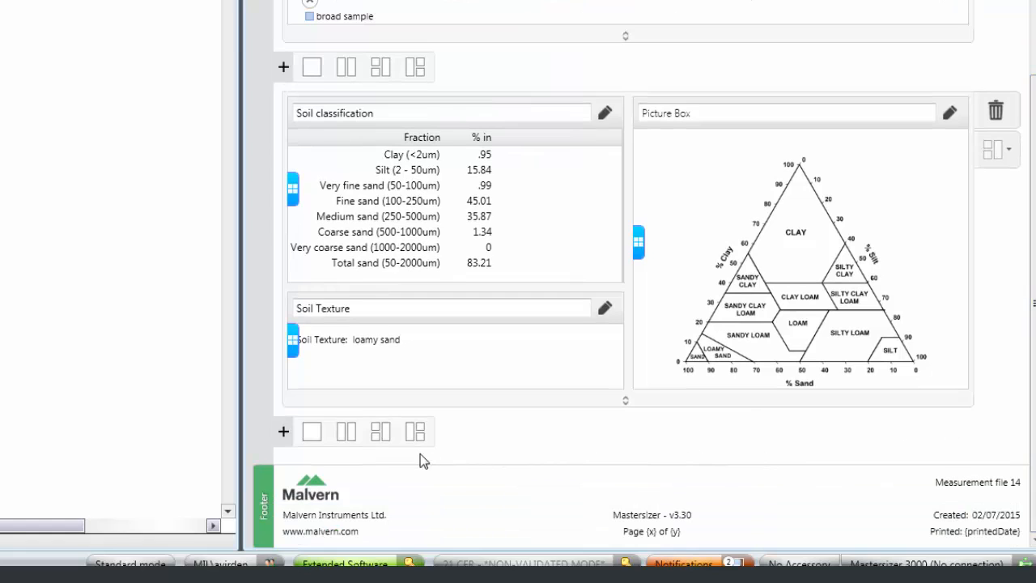
left_click(313, 431)
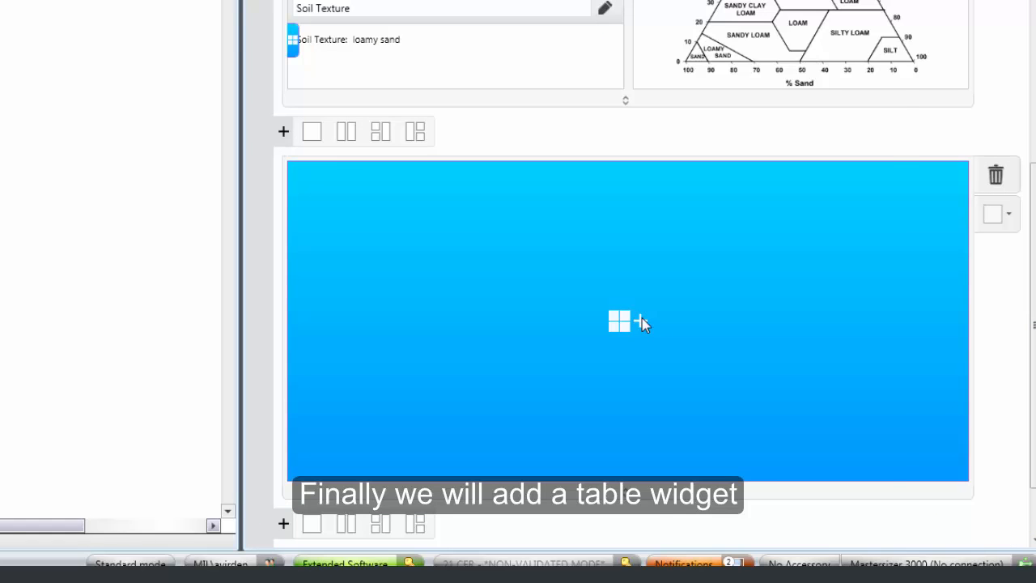
Step: Insert a Result table in phi size units, title it 'Phi Result', and reduce its height
left_click(642, 318)
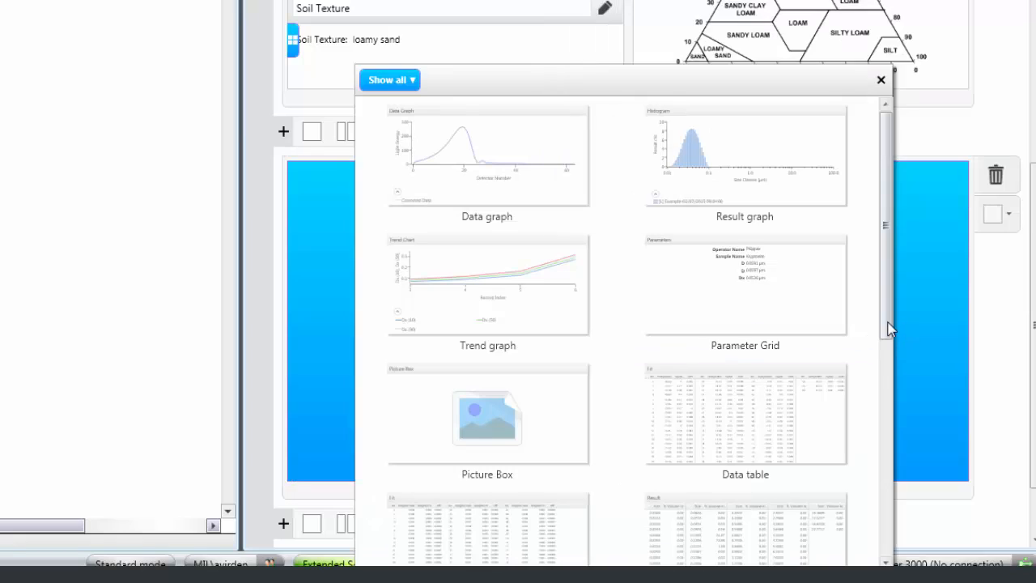
left_click_drag(885, 315, 886, 422)
left_click(745, 364)
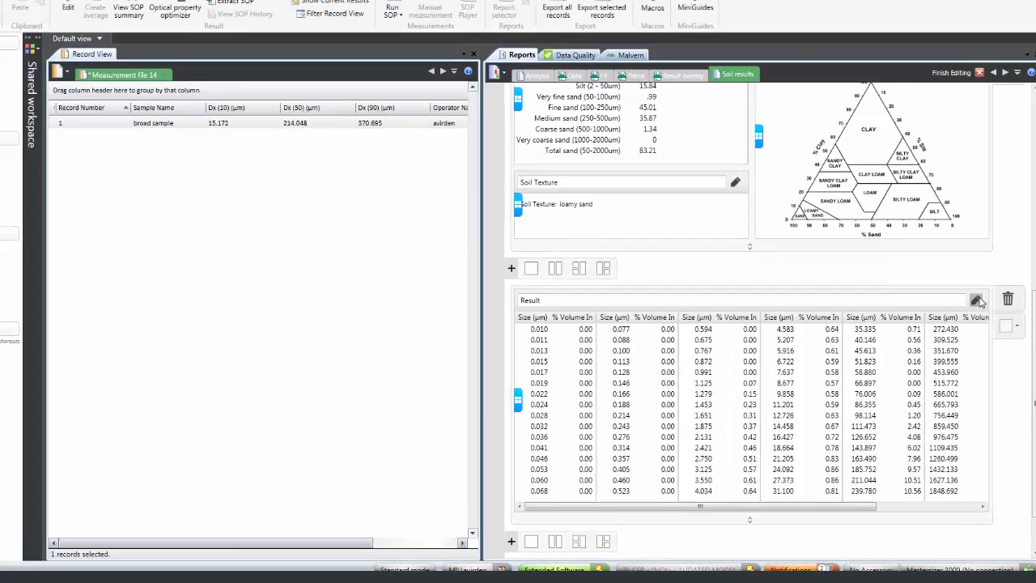
left_click(977, 300)
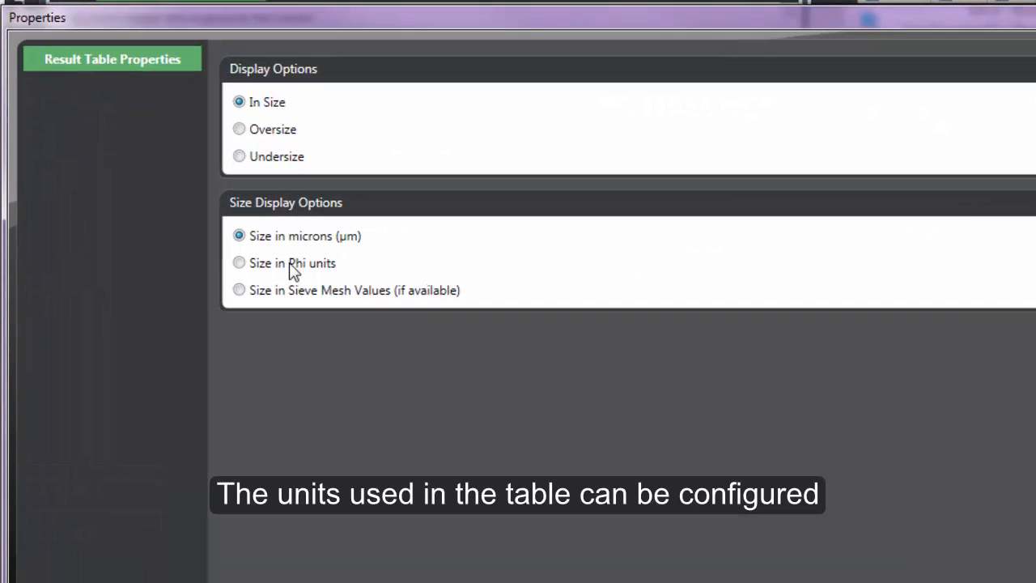
left_click(239, 263)
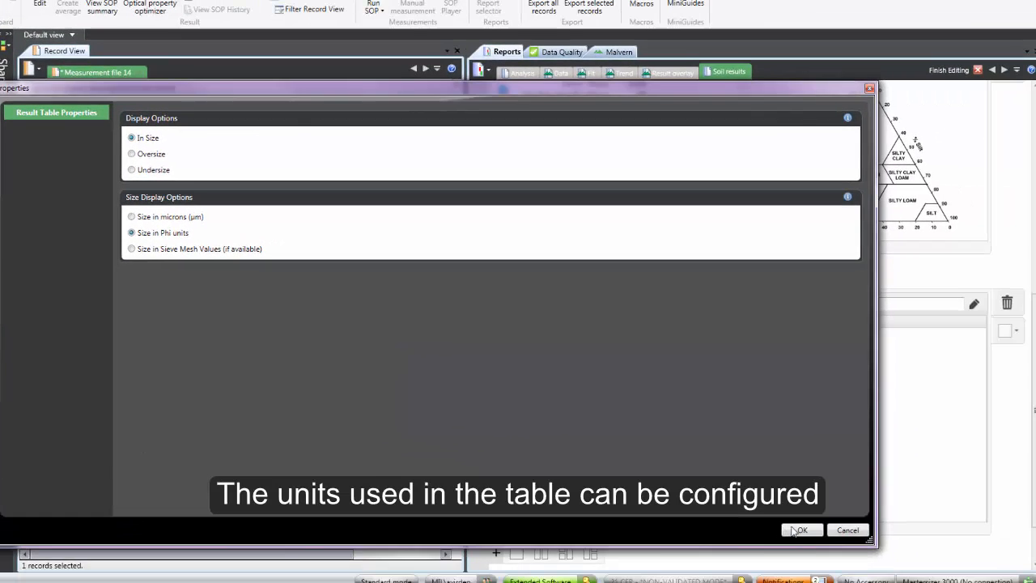
left_click(798, 530)
left_click(538, 303)
type("Phi Result")
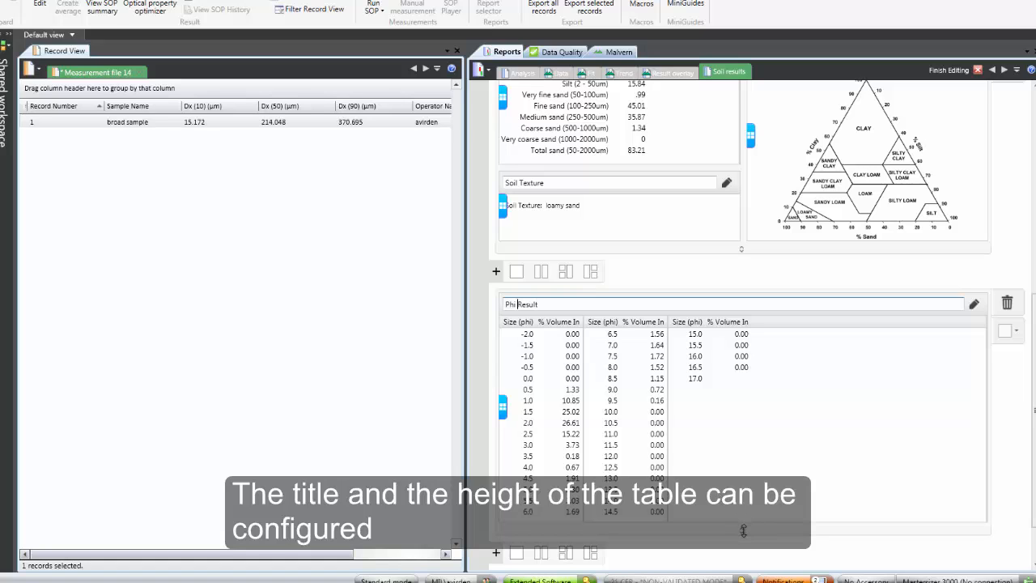
left_click_drag(743, 530, 743, 463)
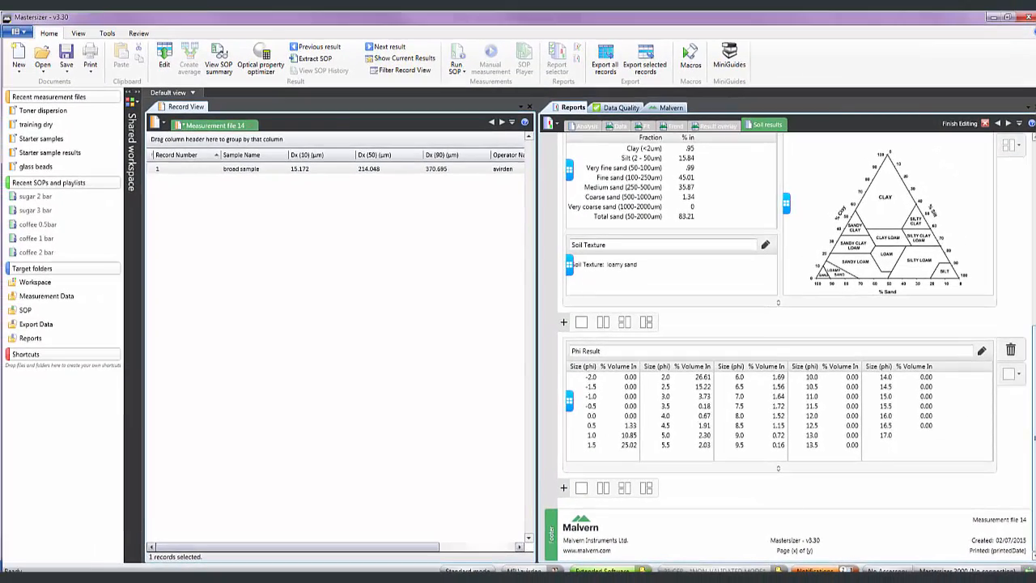
left_click_drag(1033, 437, 1032, 138)
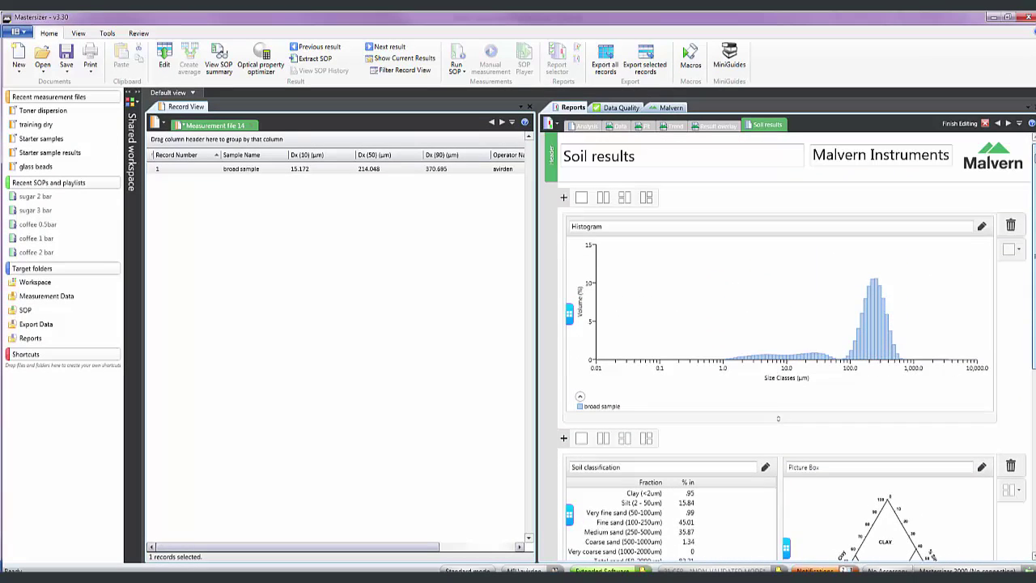
Step: Select the header's Malvern Instruments company name ready to overwrite it with 'Particle sizing co.'
left_click(871, 158)
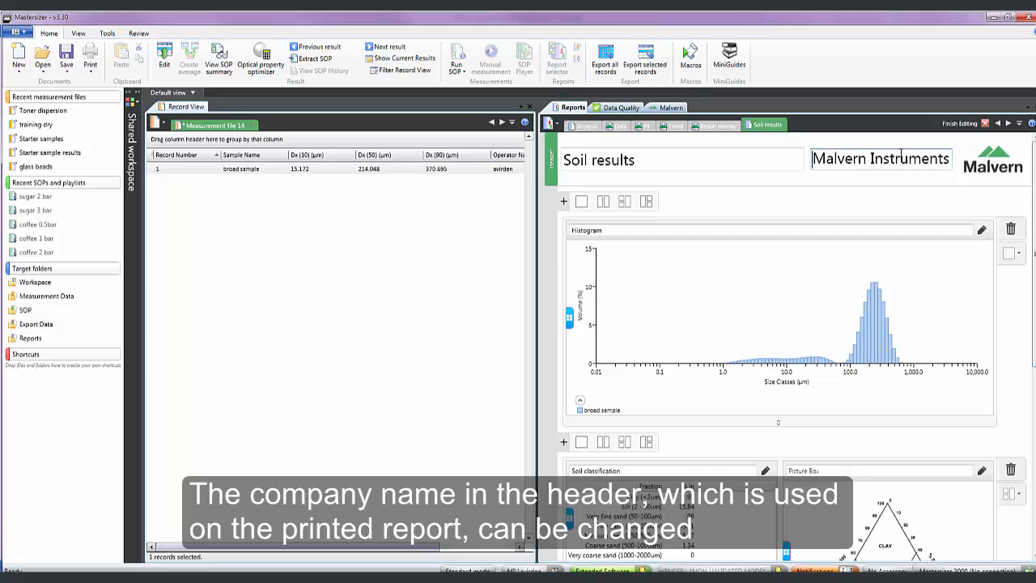
key("ctrl+a")
type("p")
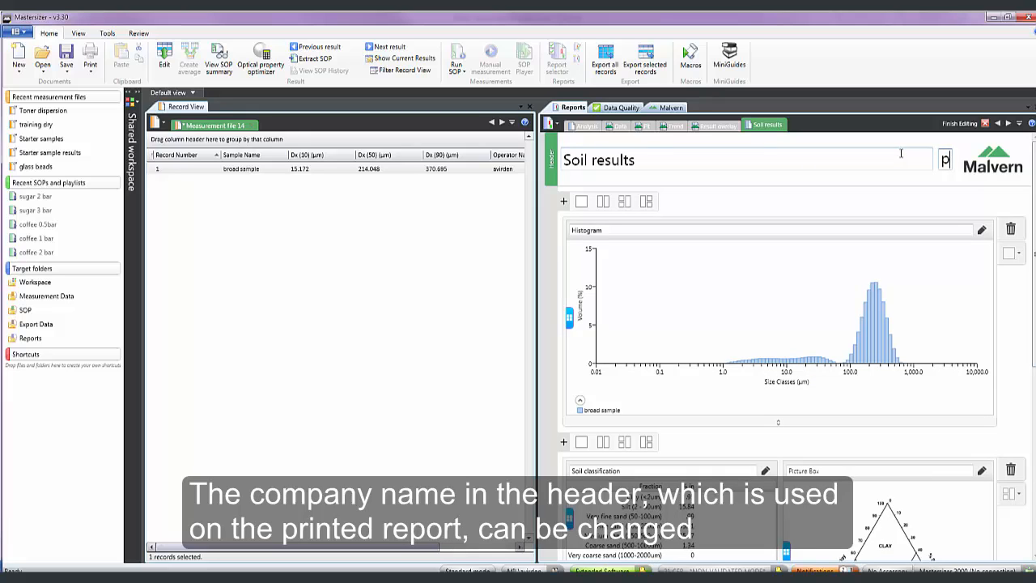
type("a")
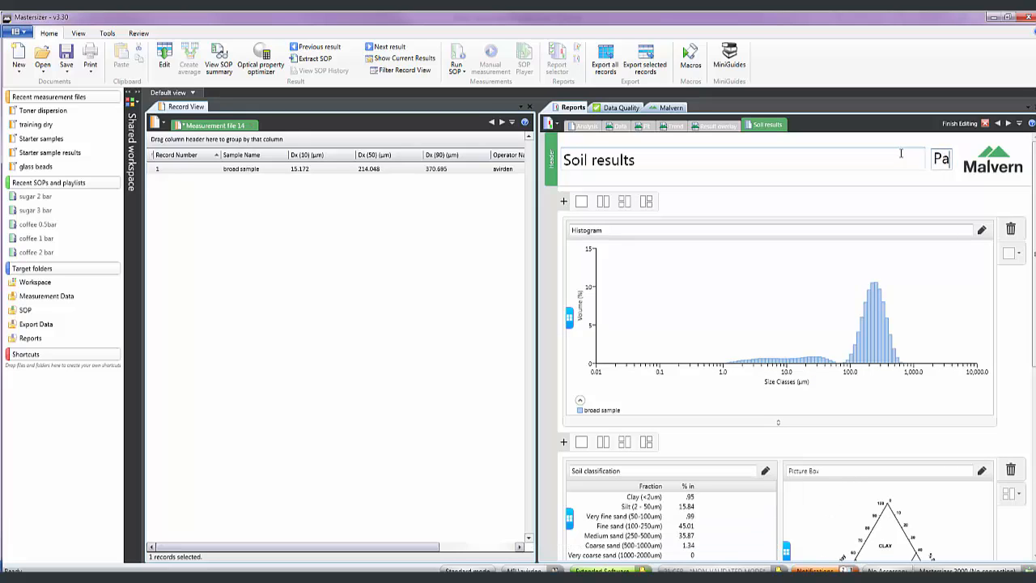
type("rticle sizing")
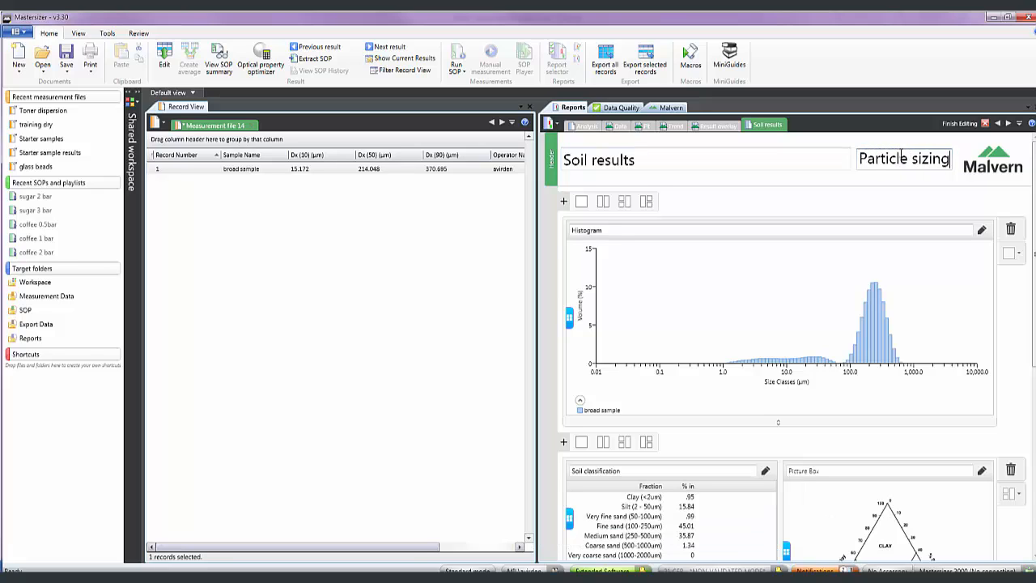
type(" co.")
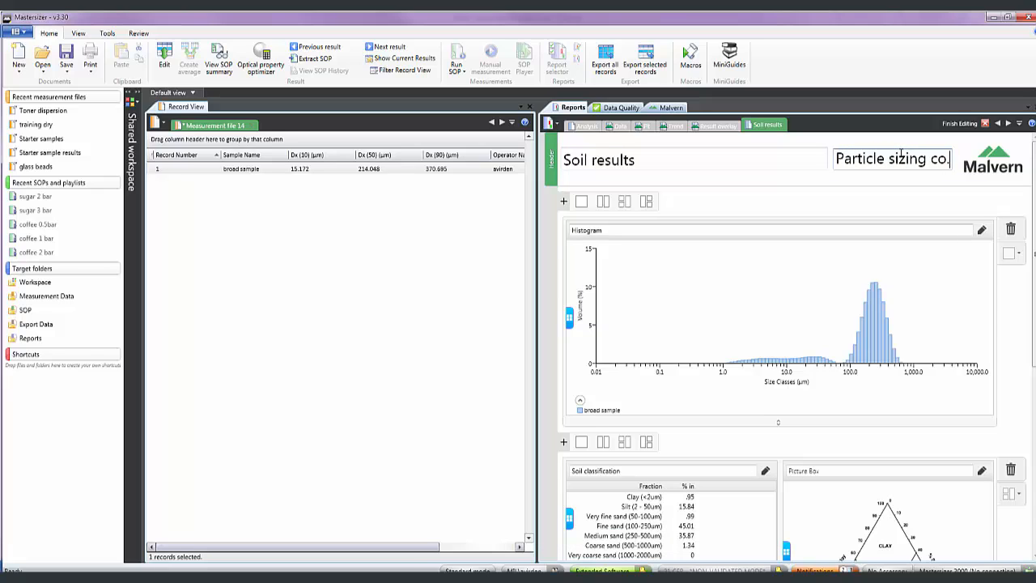
Step: Swap the header logo for 'particle size logo.png' and finish editing the report layout
left_click(989, 168)
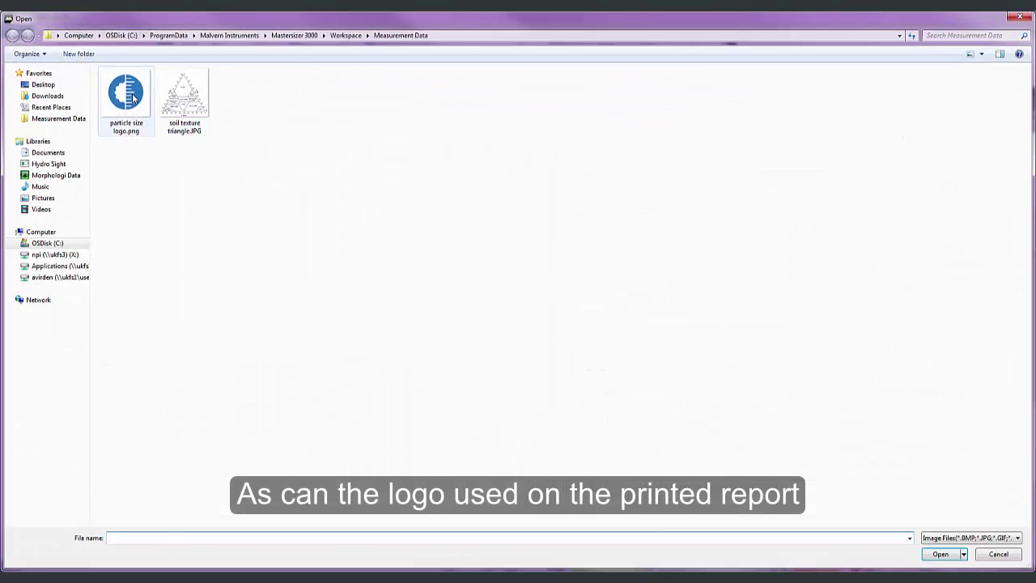
left_click(127, 101)
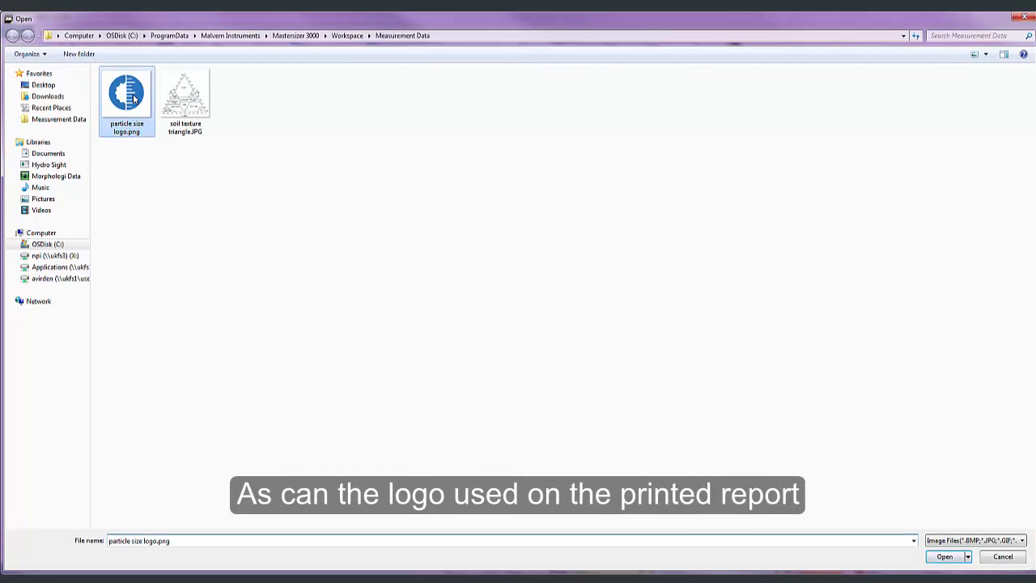
left_click(957, 565)
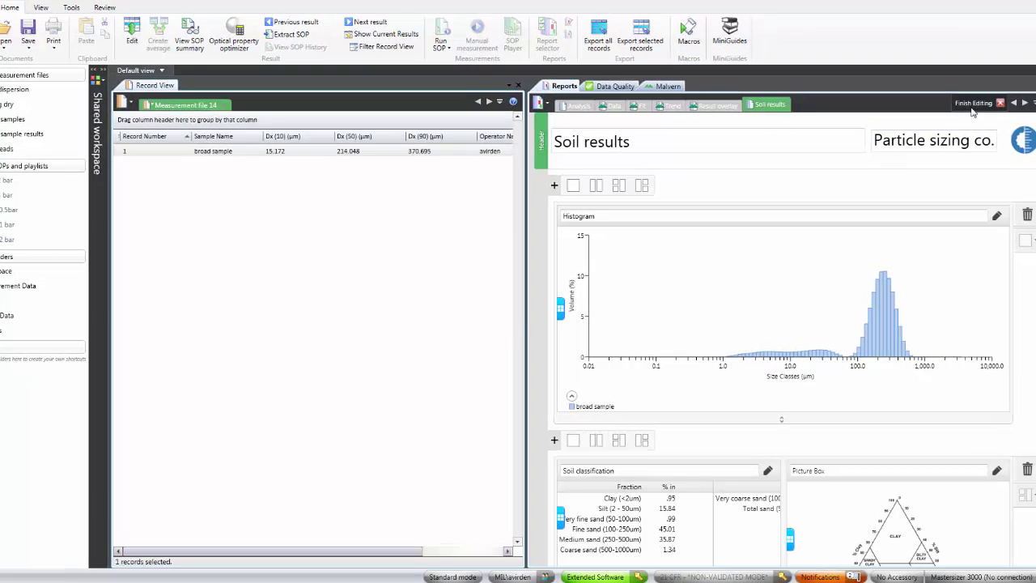
left_click(977, 125)
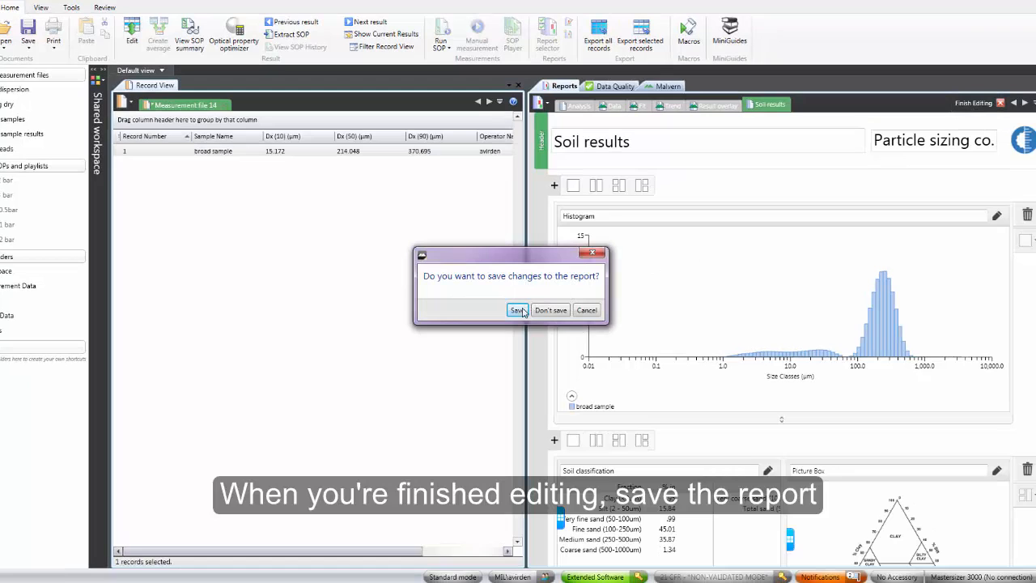
Step: Save the Soil results report changes so it shows as finished output
left_click(518, 310)
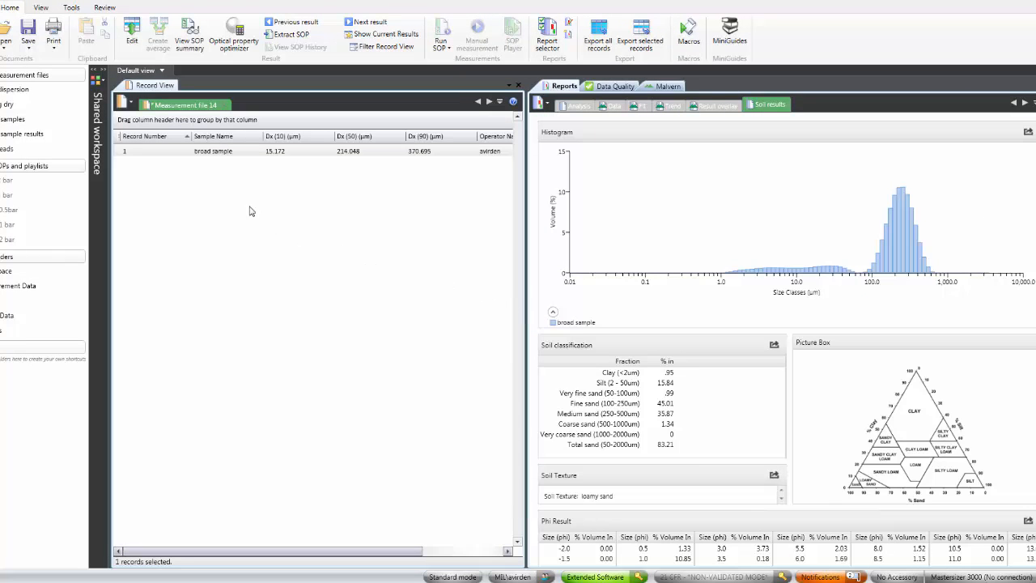
left_click(53, 47)
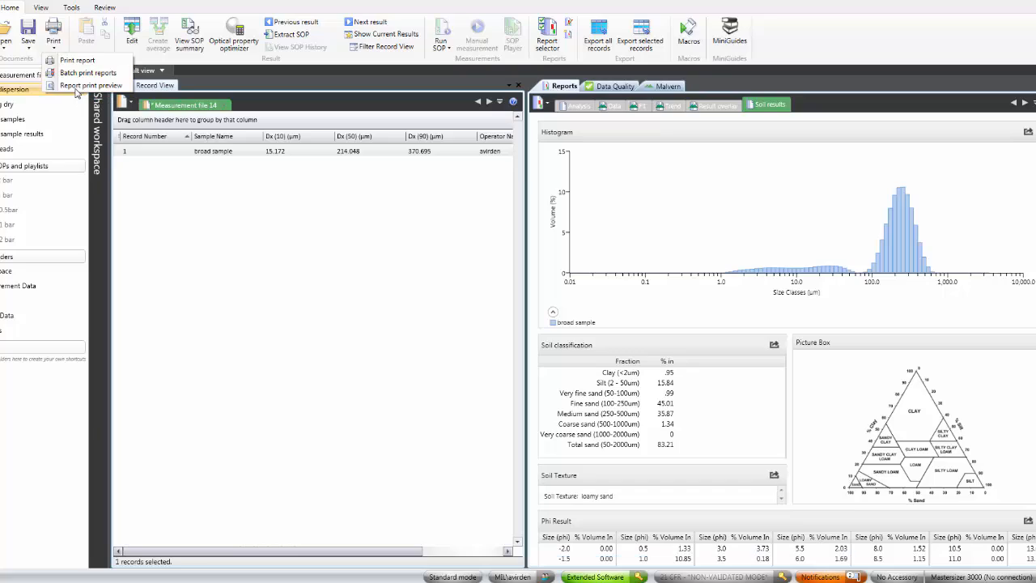
Step: Show the Report print preview of the Soil results report
left_click(89, 85)
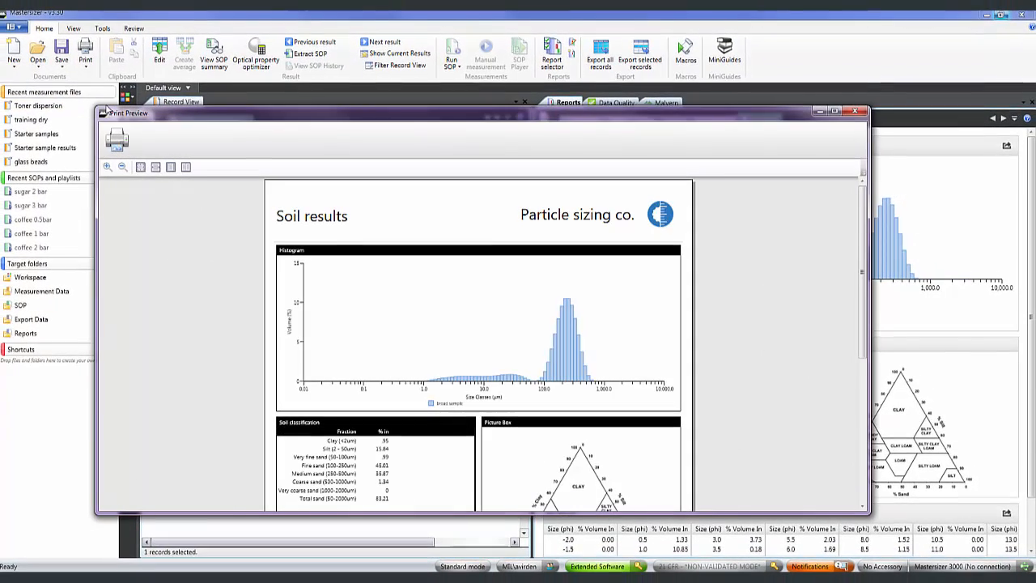